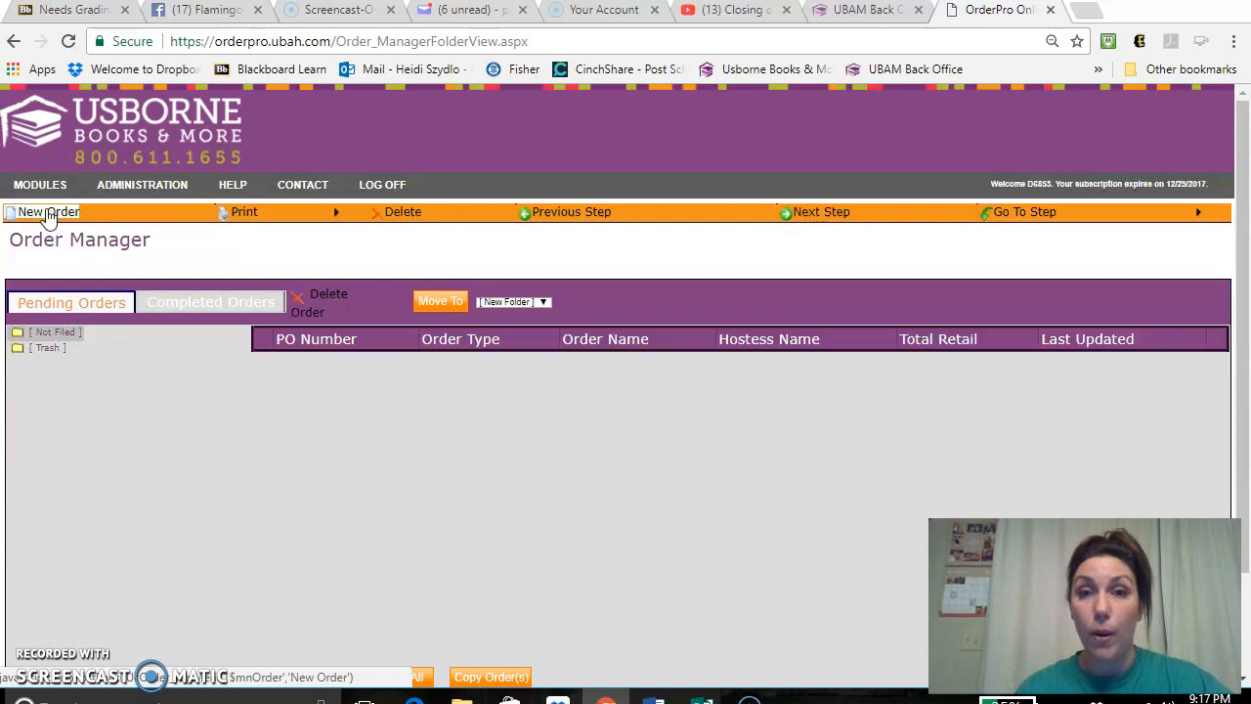
- Start a new order and fill in the hostess's name, address and e-mail from the saved autofill entry
{"action": "left_click", "coordinate": [45, 219]}
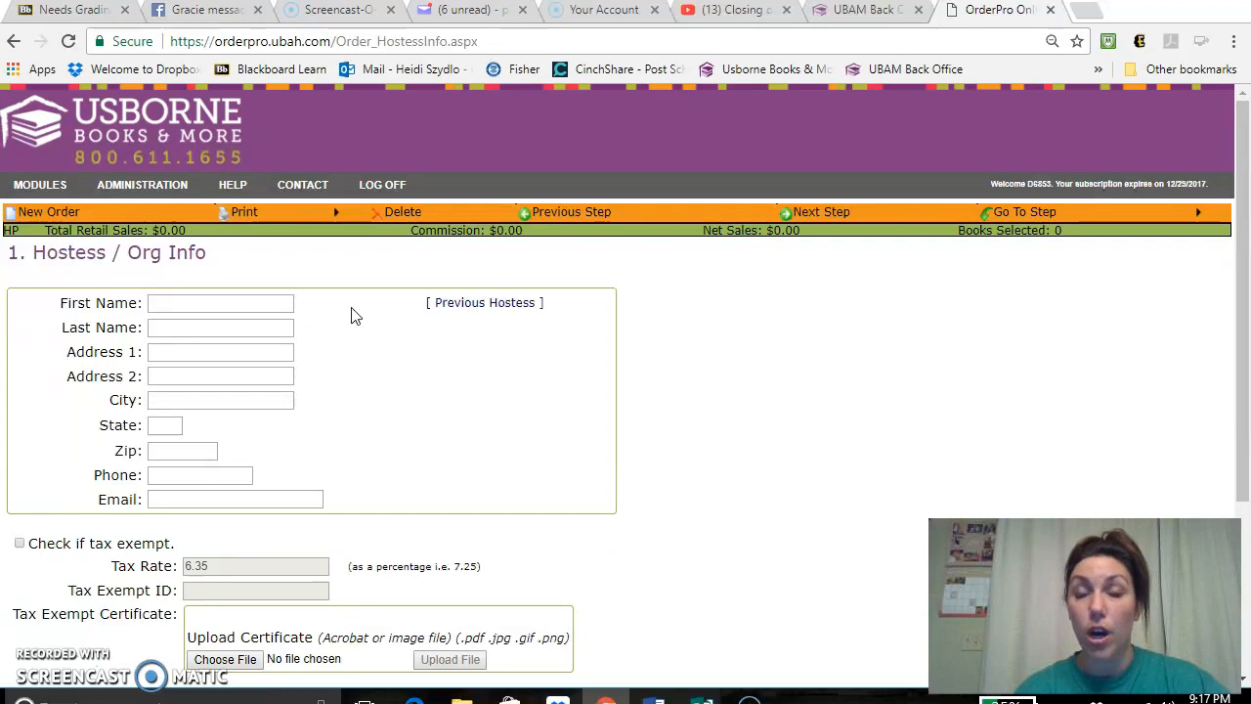
{"action": "left_click", "coordinate": [269, 304]}
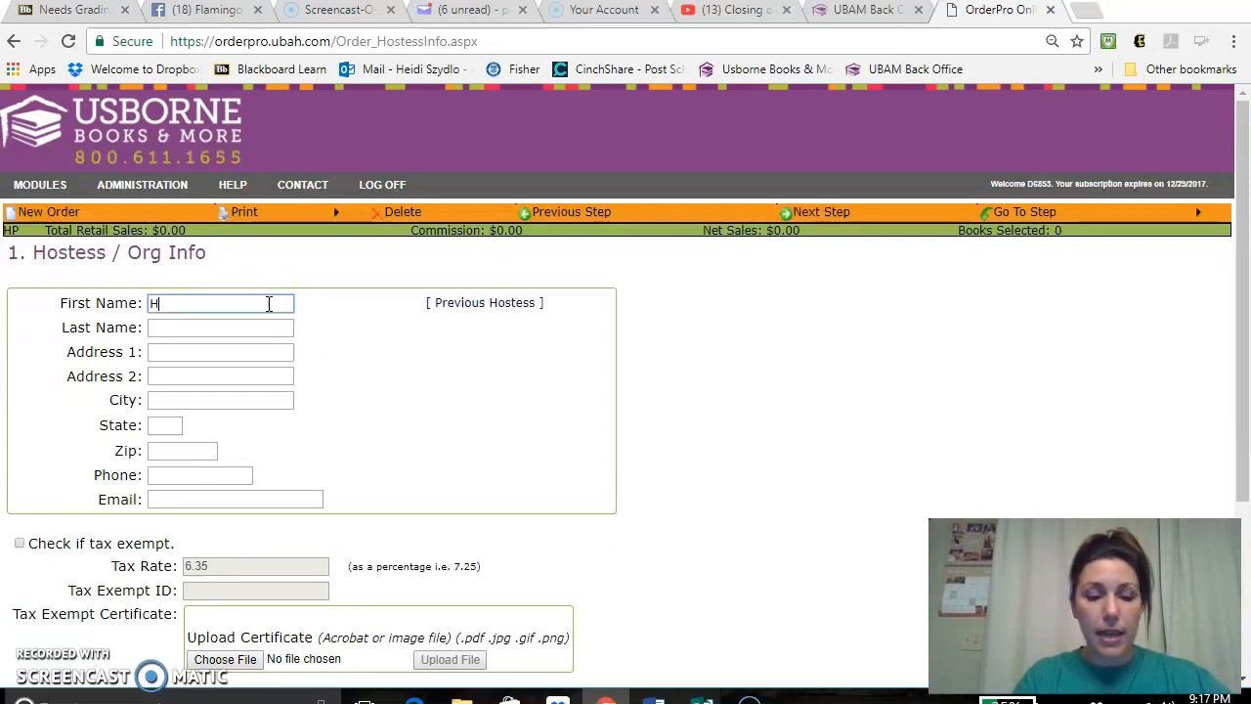
{"action": "type", "text": "Heidi"}
{"action": "left_click", "coordinate": [221, 325]}
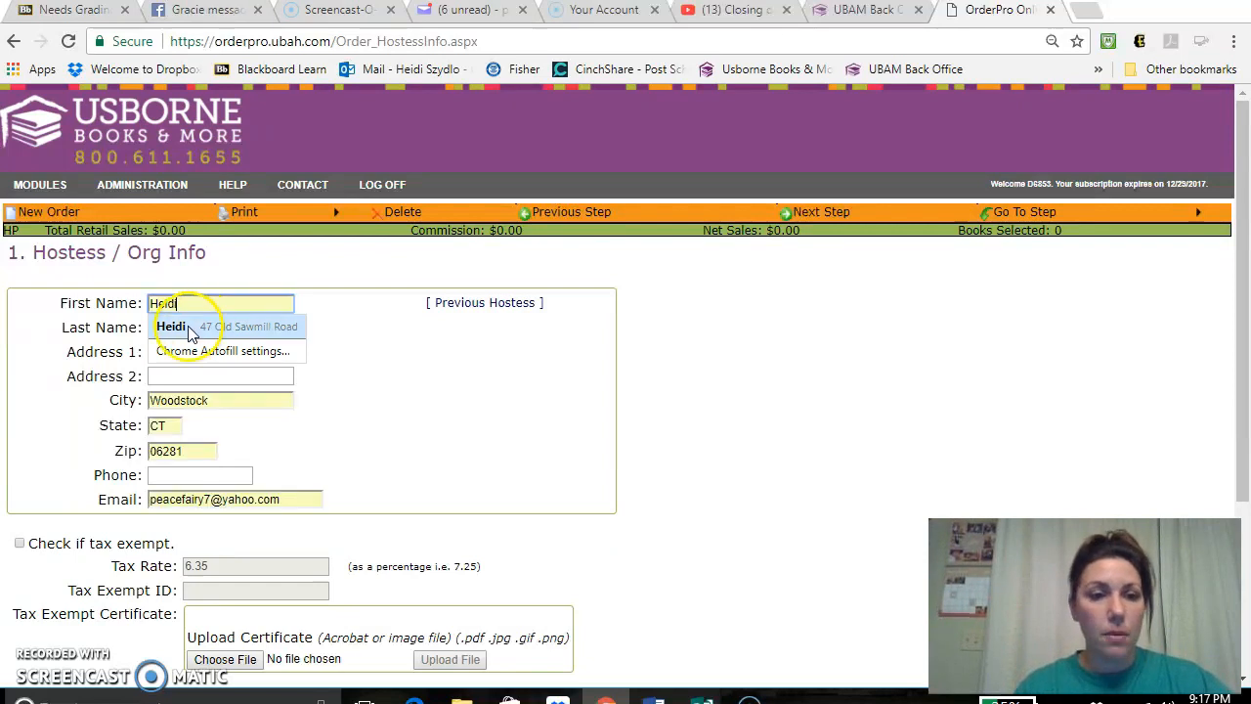
{"action": "left_click", "coordinate": [221, 326]}
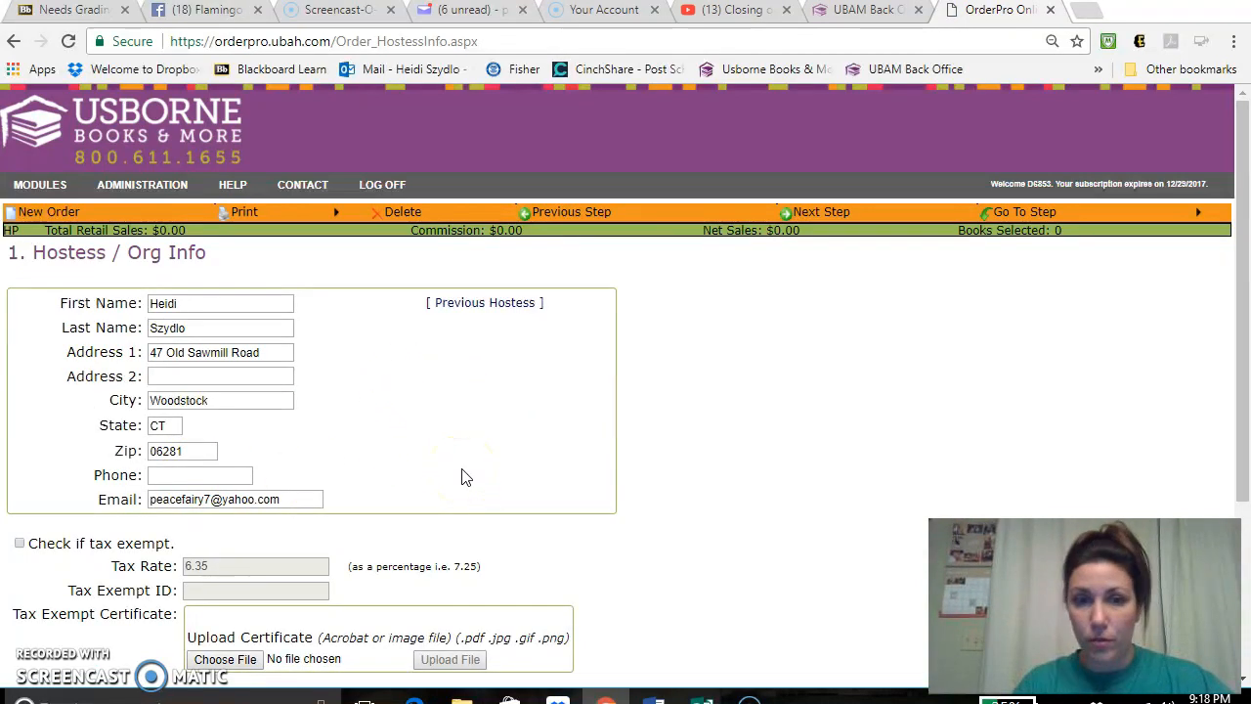
- Set the order to ship to Hostess / Organization and continue to the order type page
{"action": "left_click_drag", "start_coordinate": [1243, 217], "coordinate": [1246, 333]}
{"action": "left_click", "coordinate": [794, 334]}
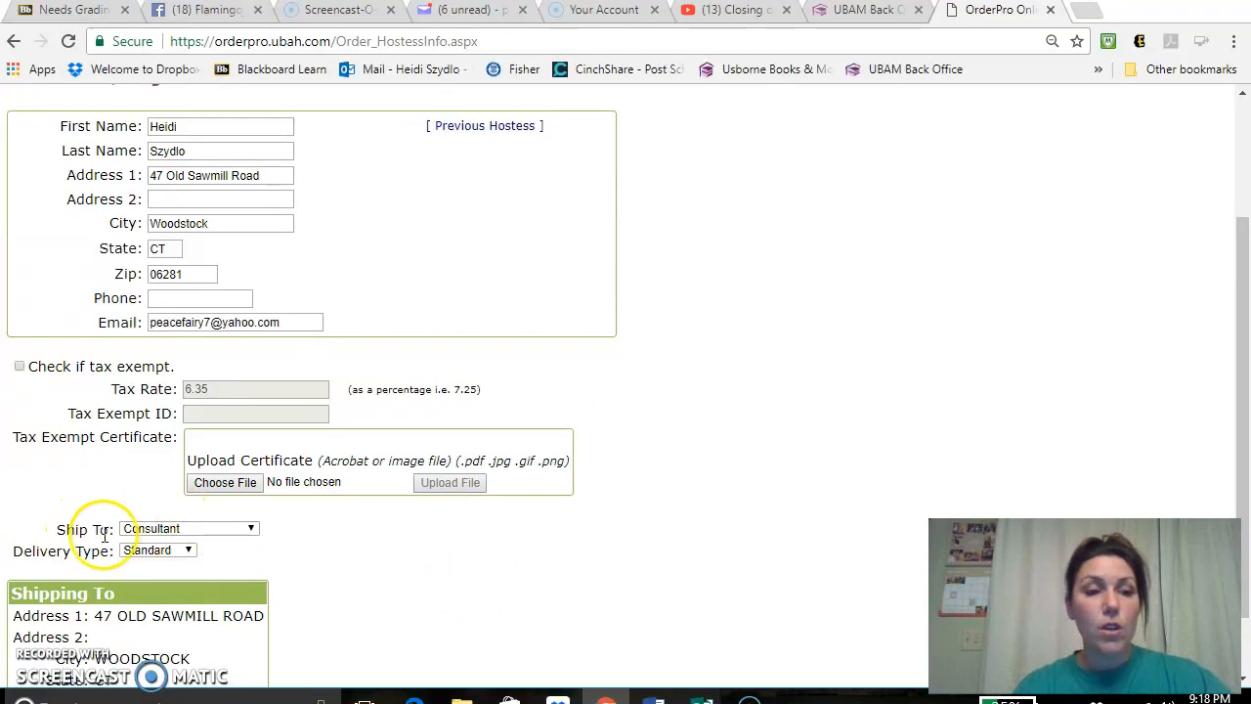
{"action": "left_click", "coordinate": [190, 537]}
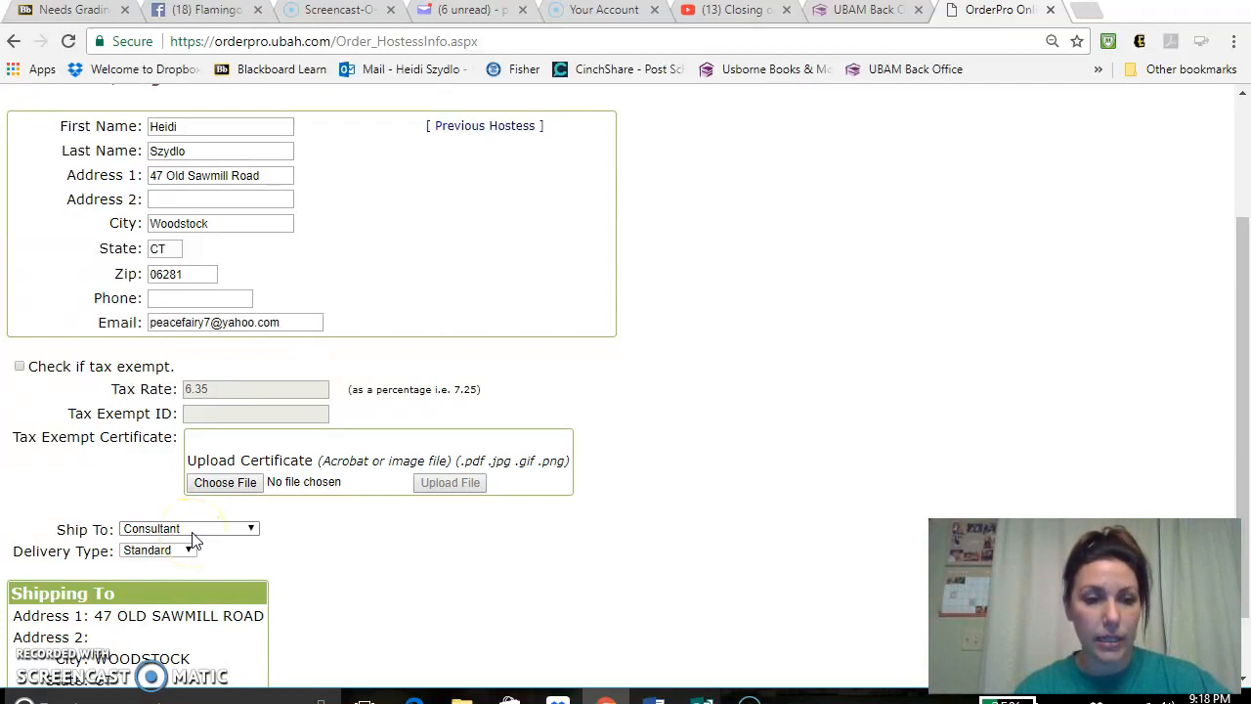
{"action": "left_click", "coordinate": [191, 532]}
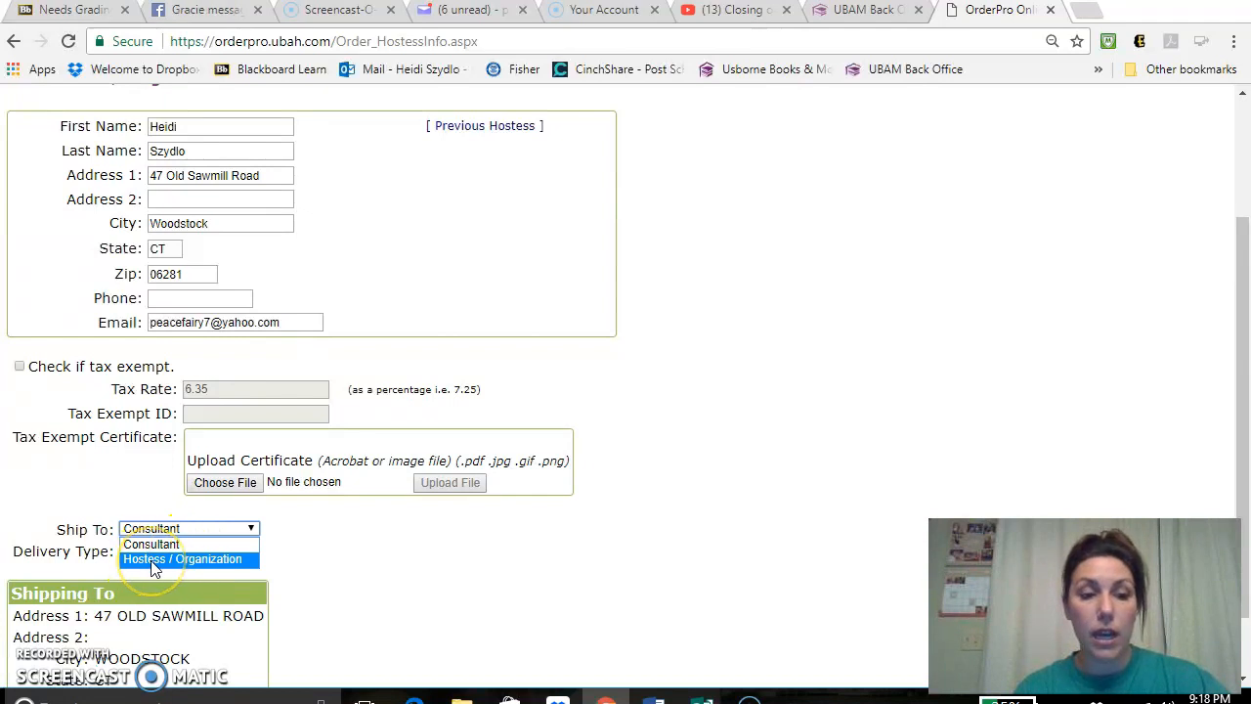
{"action": "left_click", "coordinate": [153, 562]}
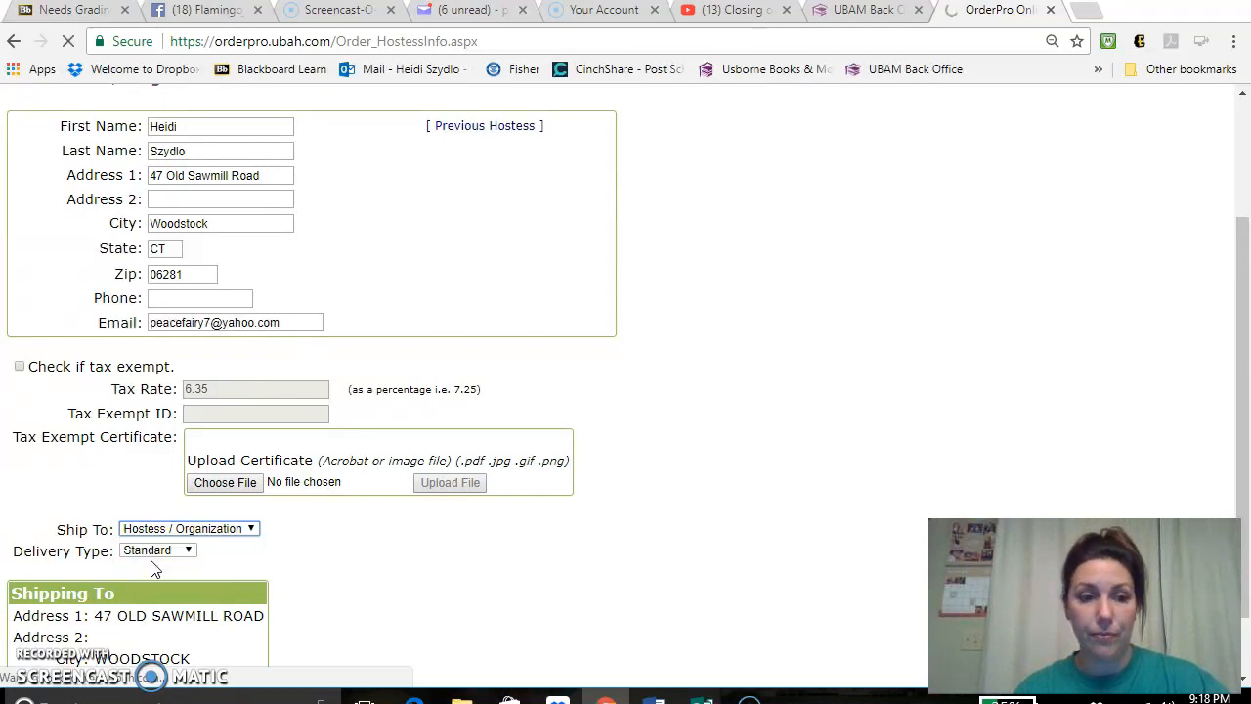
{"action": "left_click", "coordinate": [1169, 217]}
{"action": "left_click_drag", "start_coordinate": [1234, 153], "coordinate": [1234, 279]}
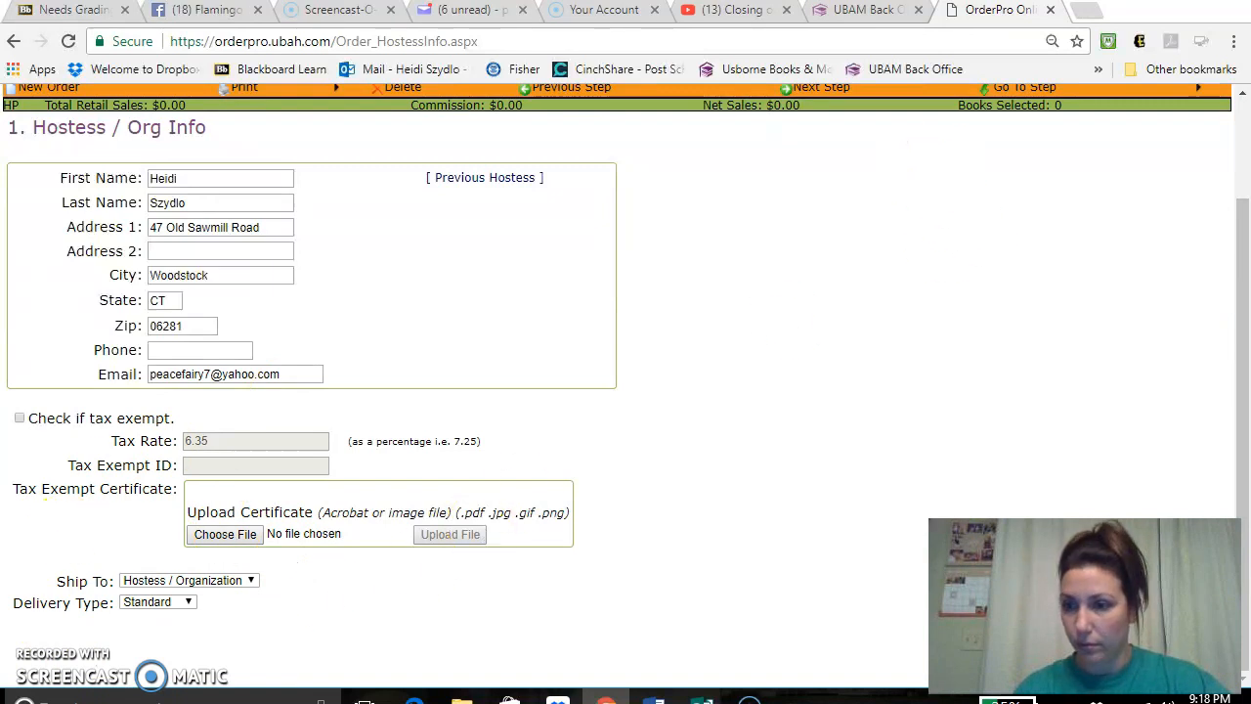
{"action": "left_click_drag", "start_coordinate": [1242, 299], "coordinate": [1240, 256]}
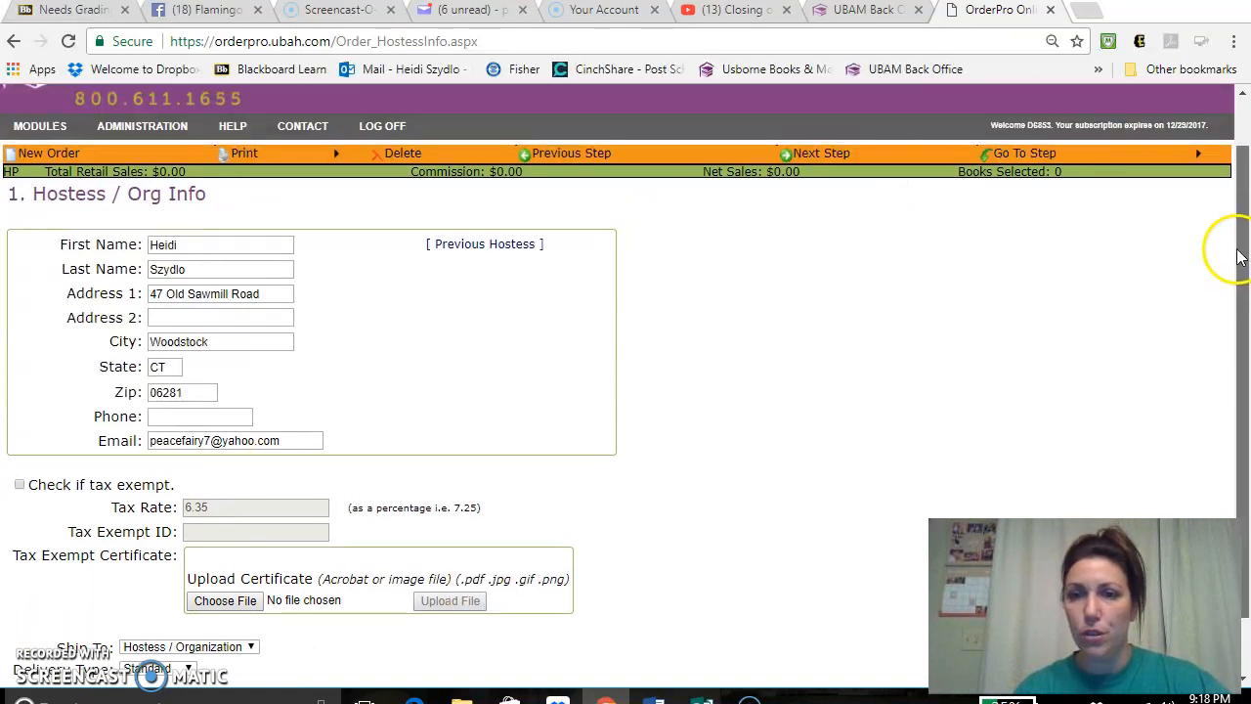
{"action": "left_click", "coordinate": [839, 163]}
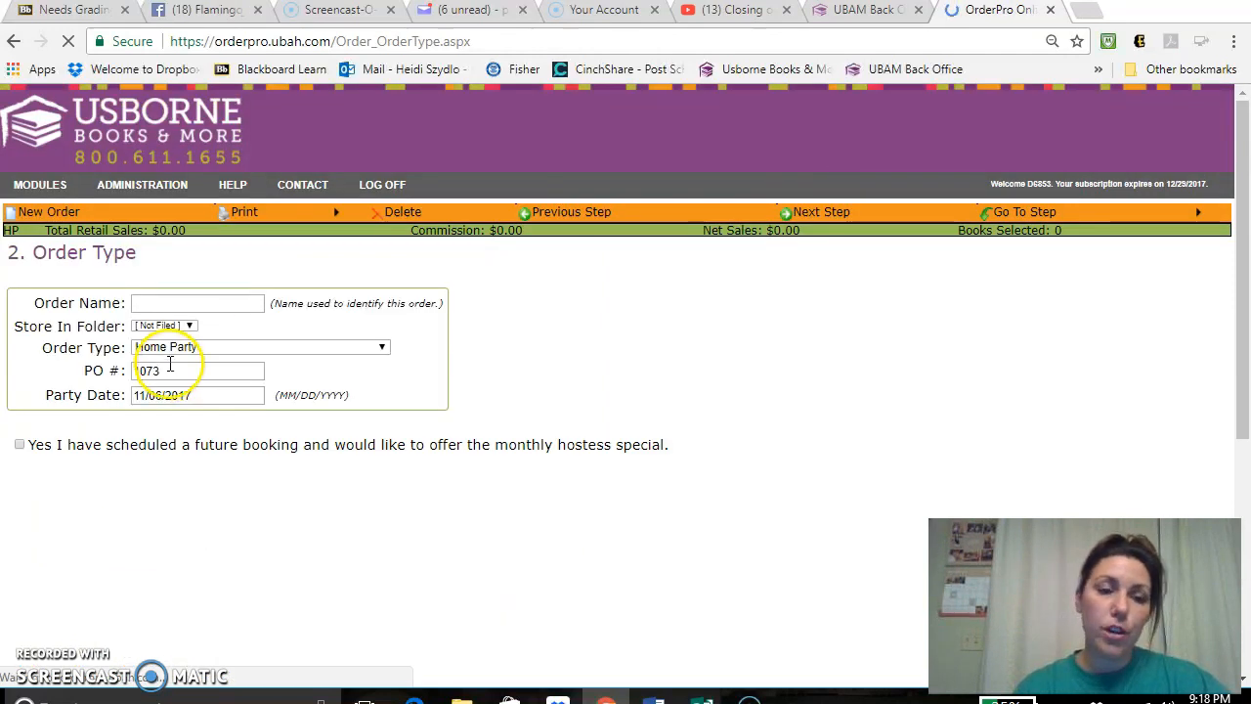
- Name the order with the hostess's full name followed by "Nov 2017"
{"action": "left_click", "coordinate": [153, 303]}
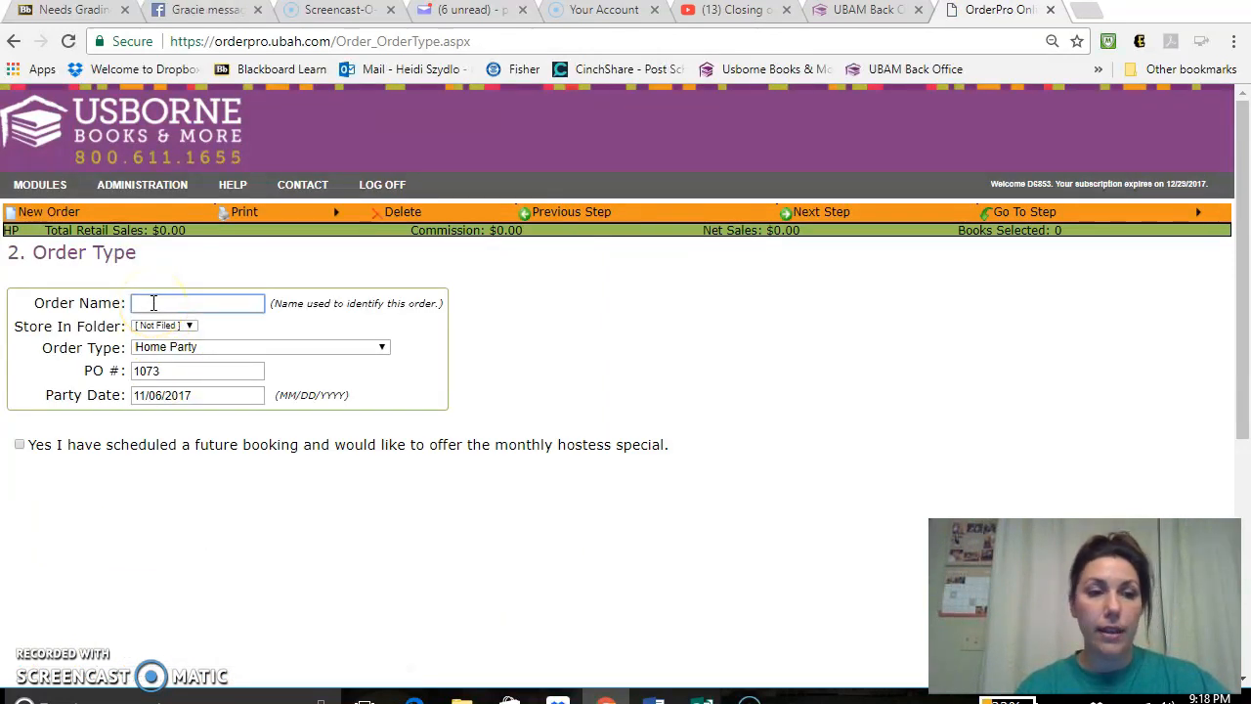
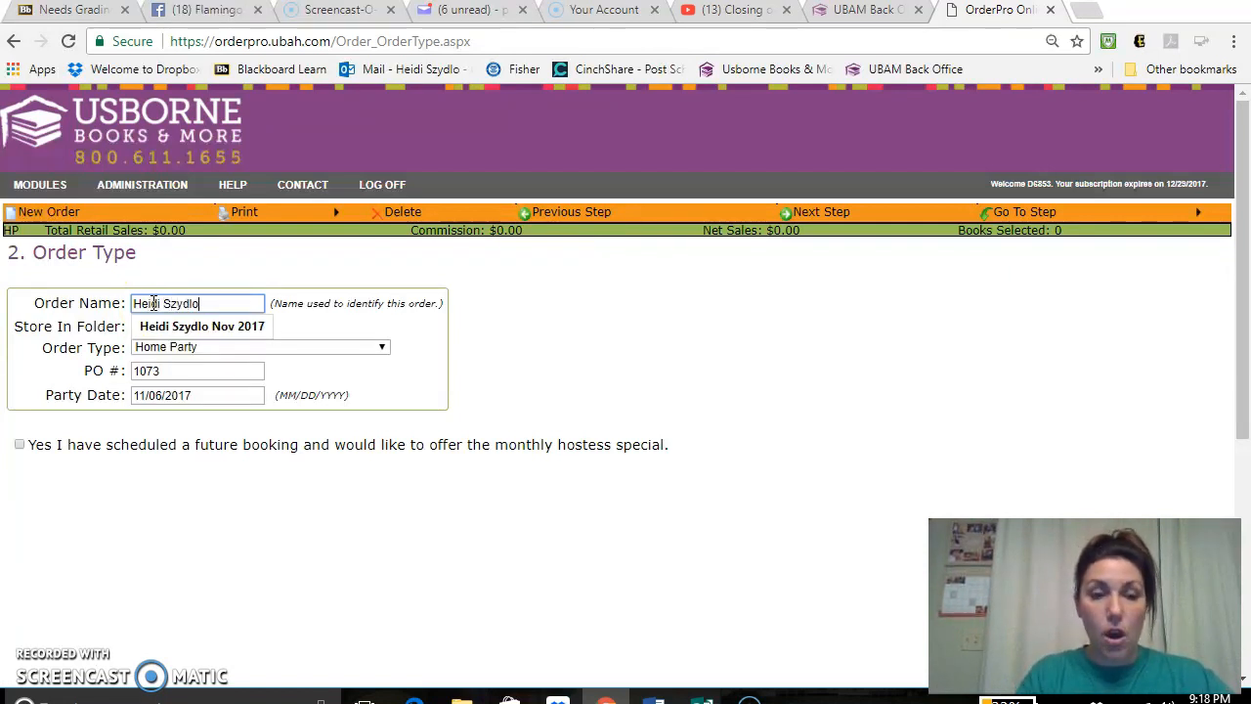
{"action": "type", "text": " N"}
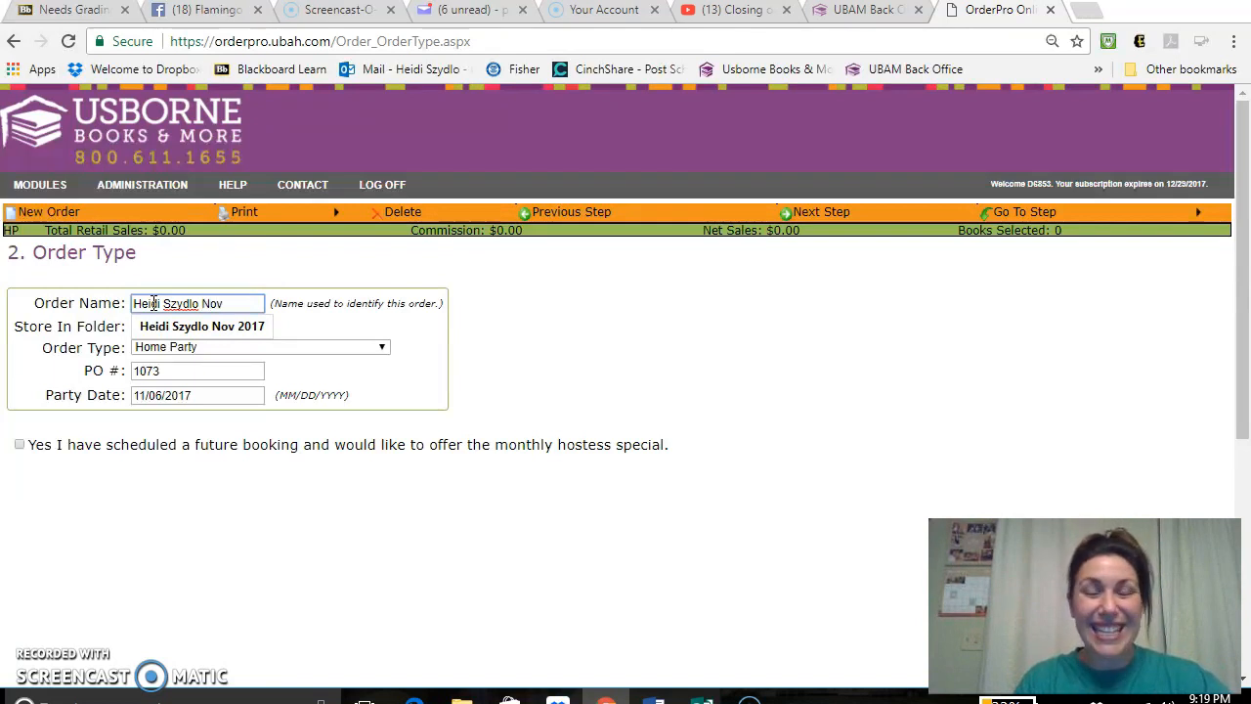
{"action": "type", "text": "ov 2017"}
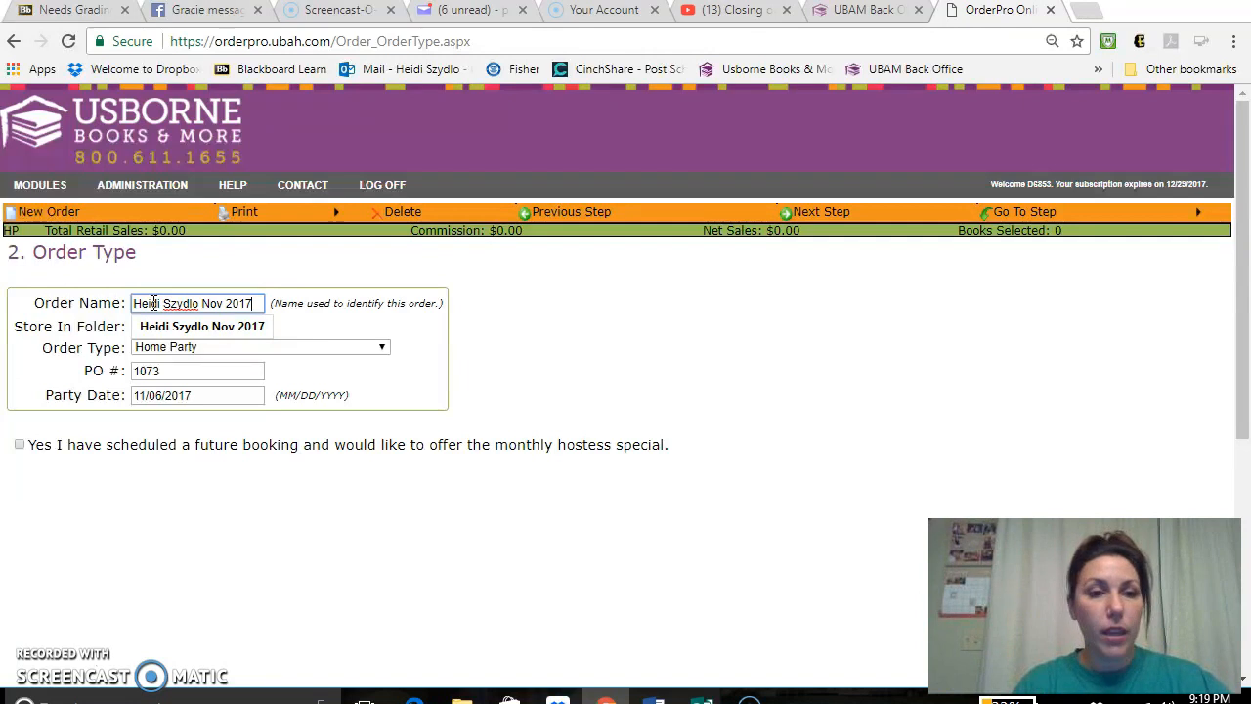
{"action": "left_click", "coordinate": [502, 313]}
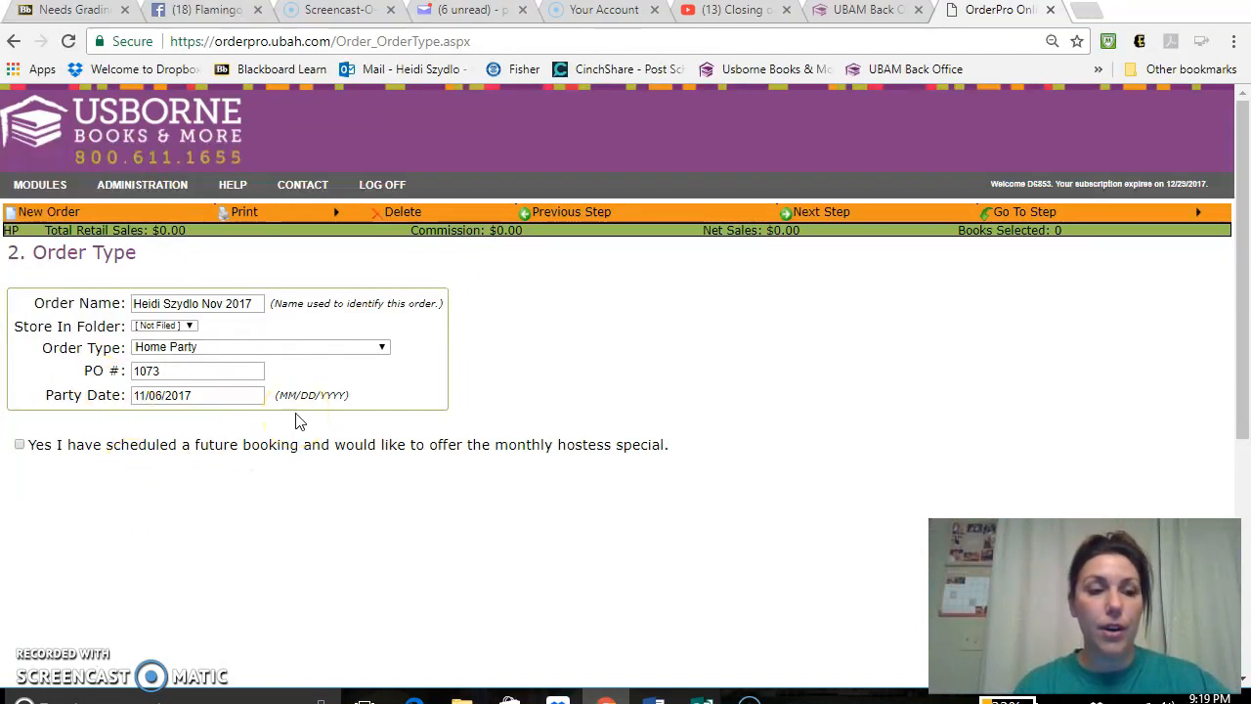
{"action": "left_click", "coordinate": [684, 375]}
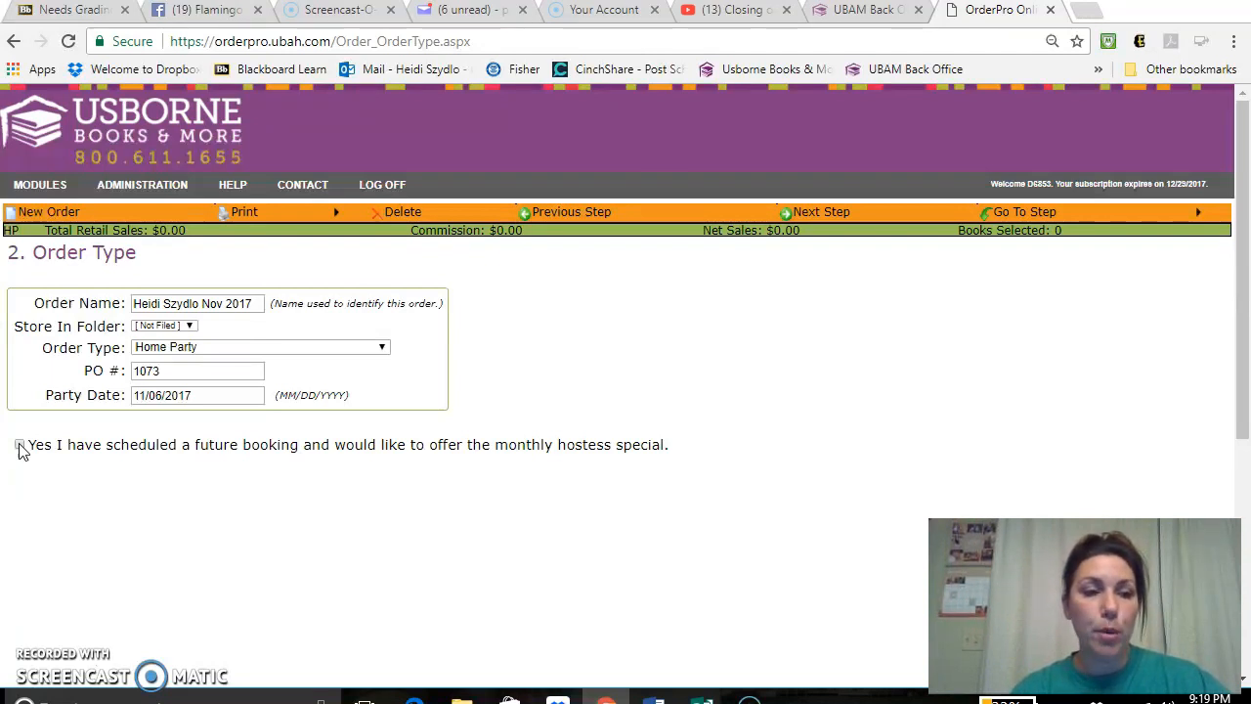
- Mark that a future booking is scheduled, enter the future hostess's full name, and continue to book selection
{"action": "left_click", "coordinate": [21, 445]}
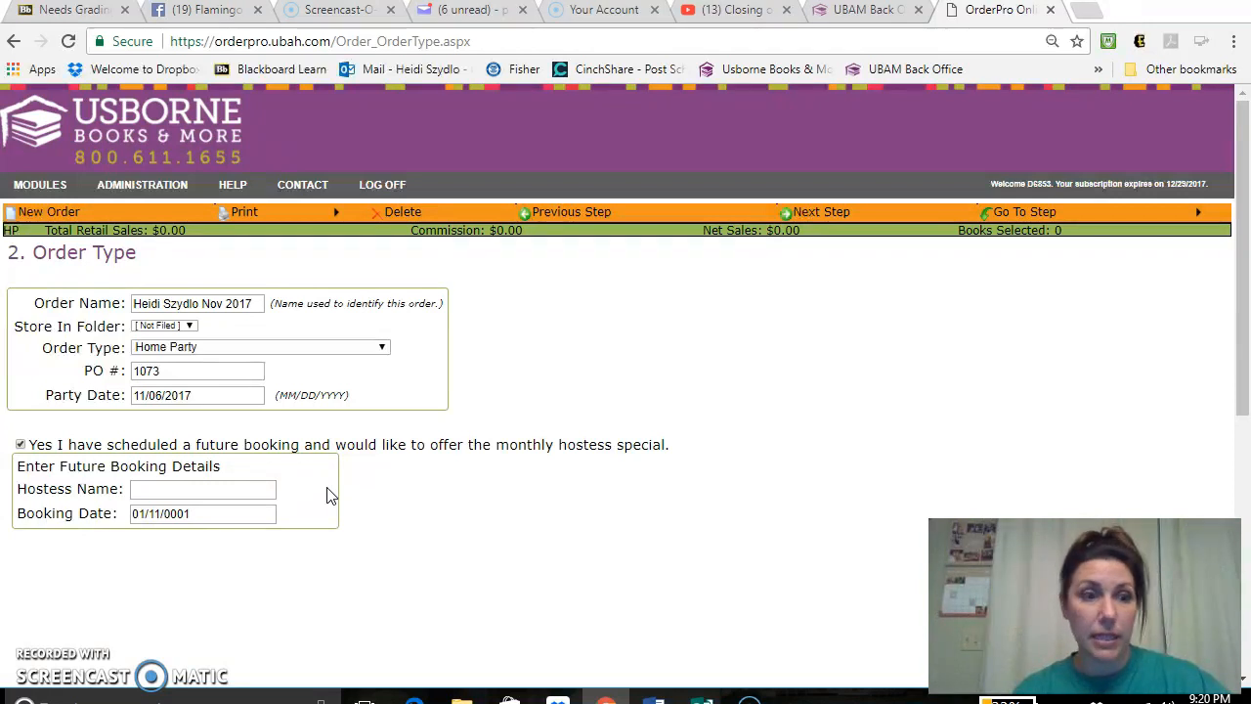
{"action": "left_click", "coordinate": [159, 491]}
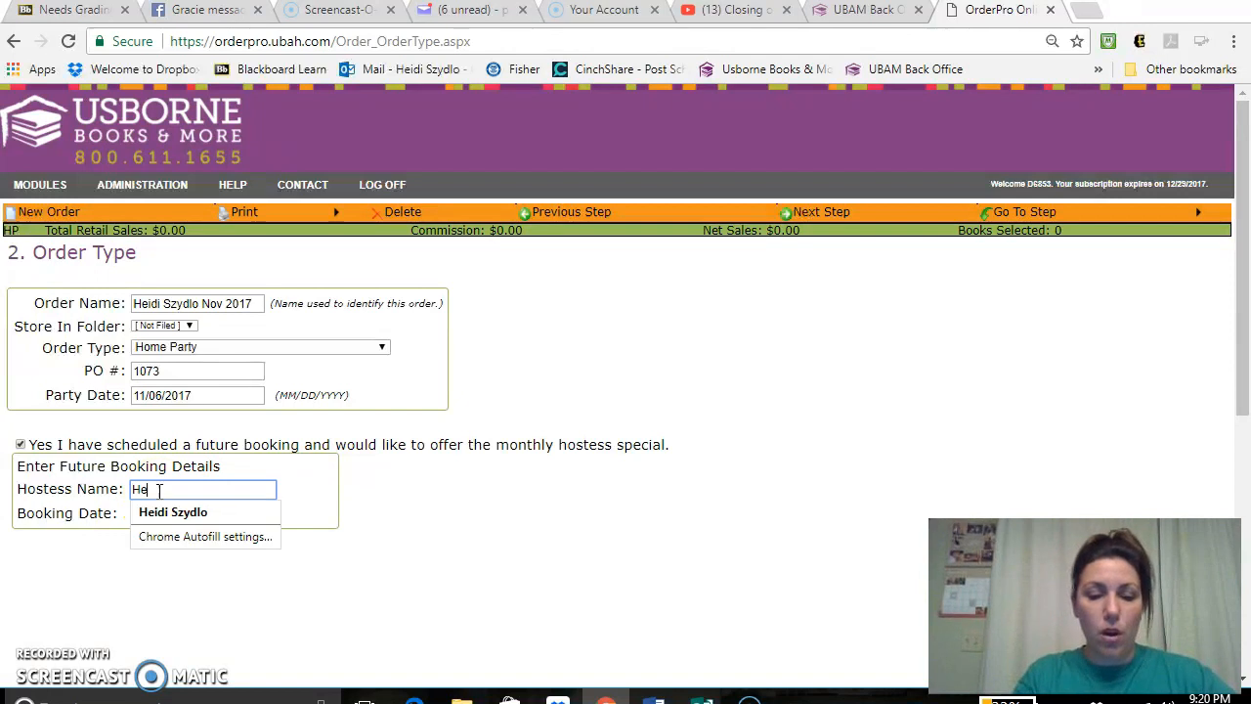
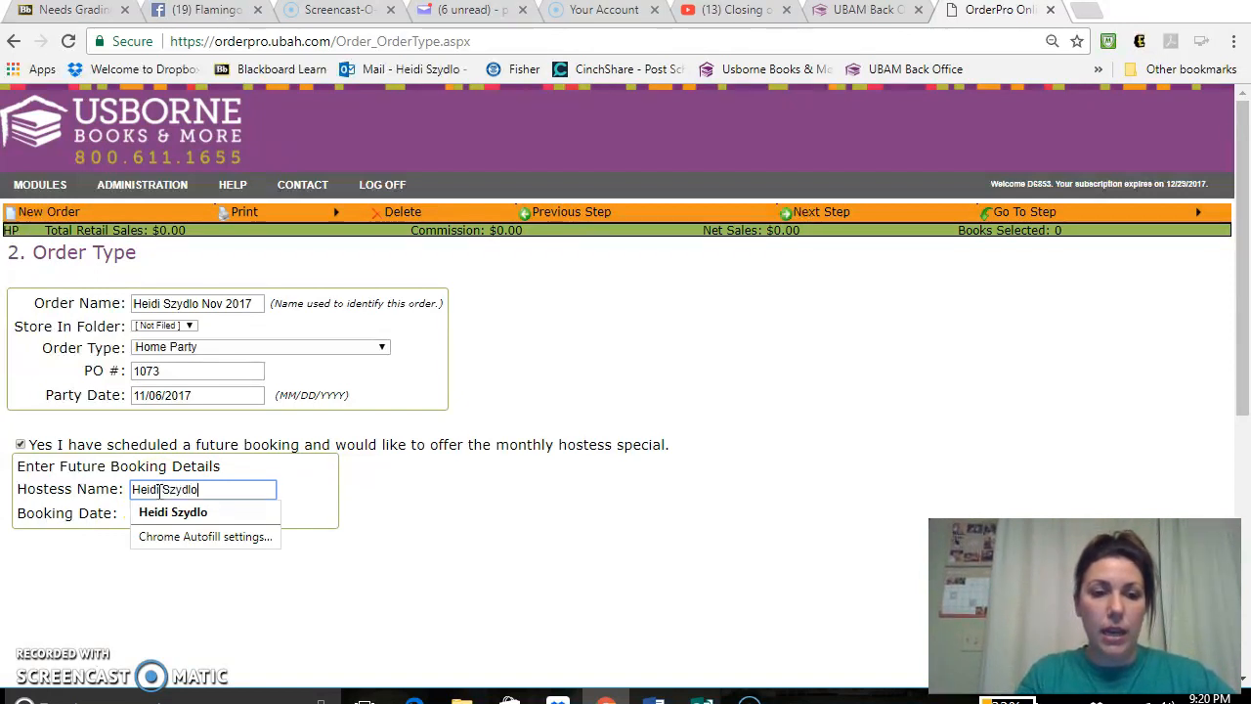
{"action": "left_click", "coordinate": [458, 529]}
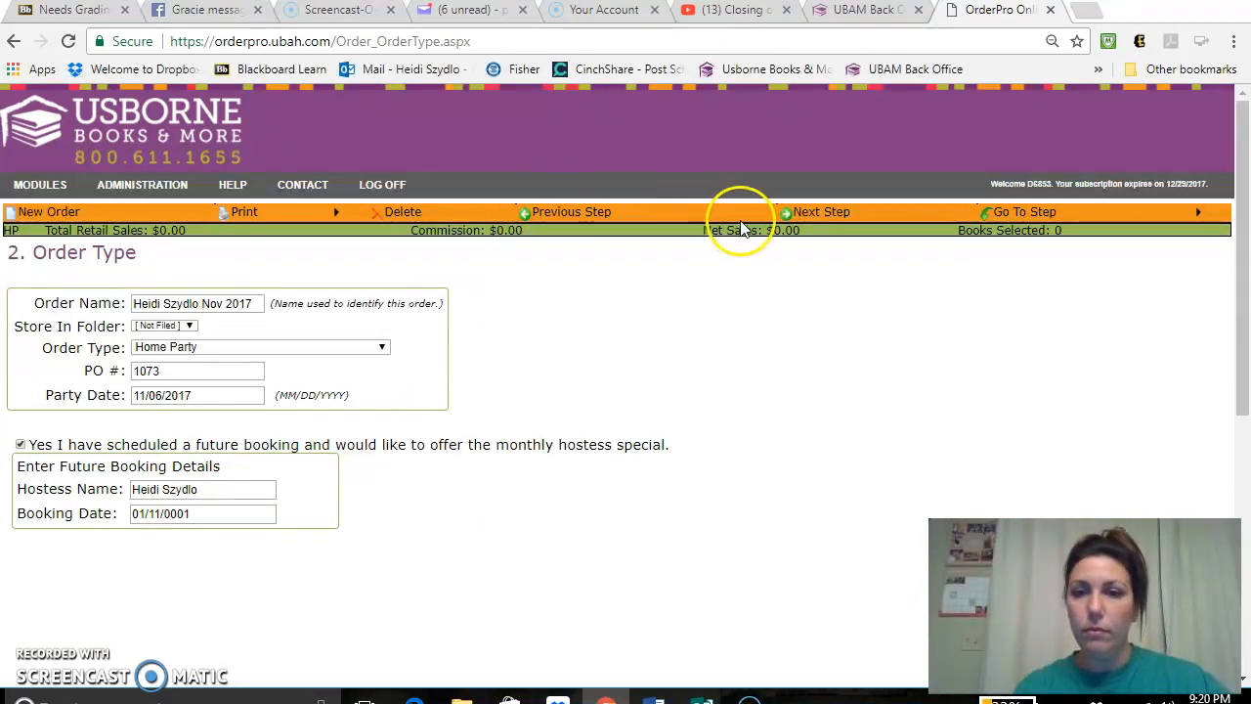
{"action": "left_click", "coordinate": [821, 216]}
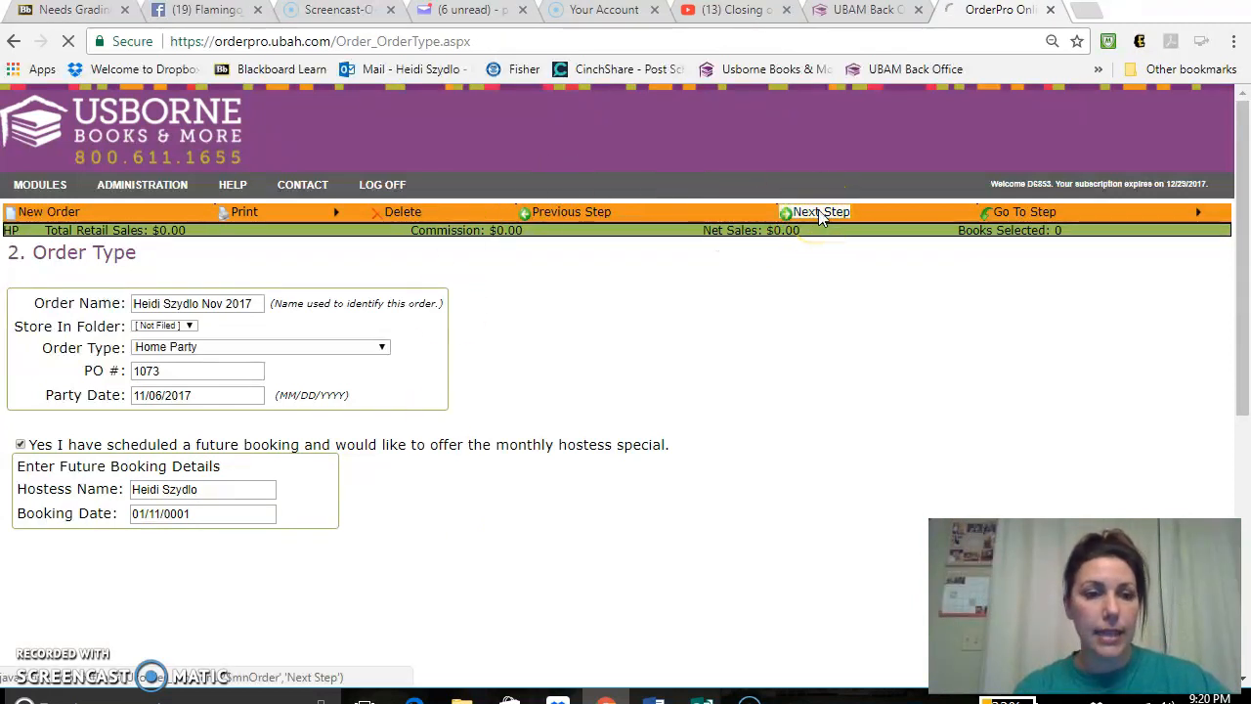
- Import the eShow whose party expires 12/13/2017 into this order
{"action": "left_click", "coordinate": [1076, 209]}
{"action": "left_click_drag", "start_coordinate": [1243, 236], "coordinate": [1244, 244]}
{"action": "left_click", "coordinate": [800, 323]}
{"action": "left_click", "coordinate": [682, 318]}
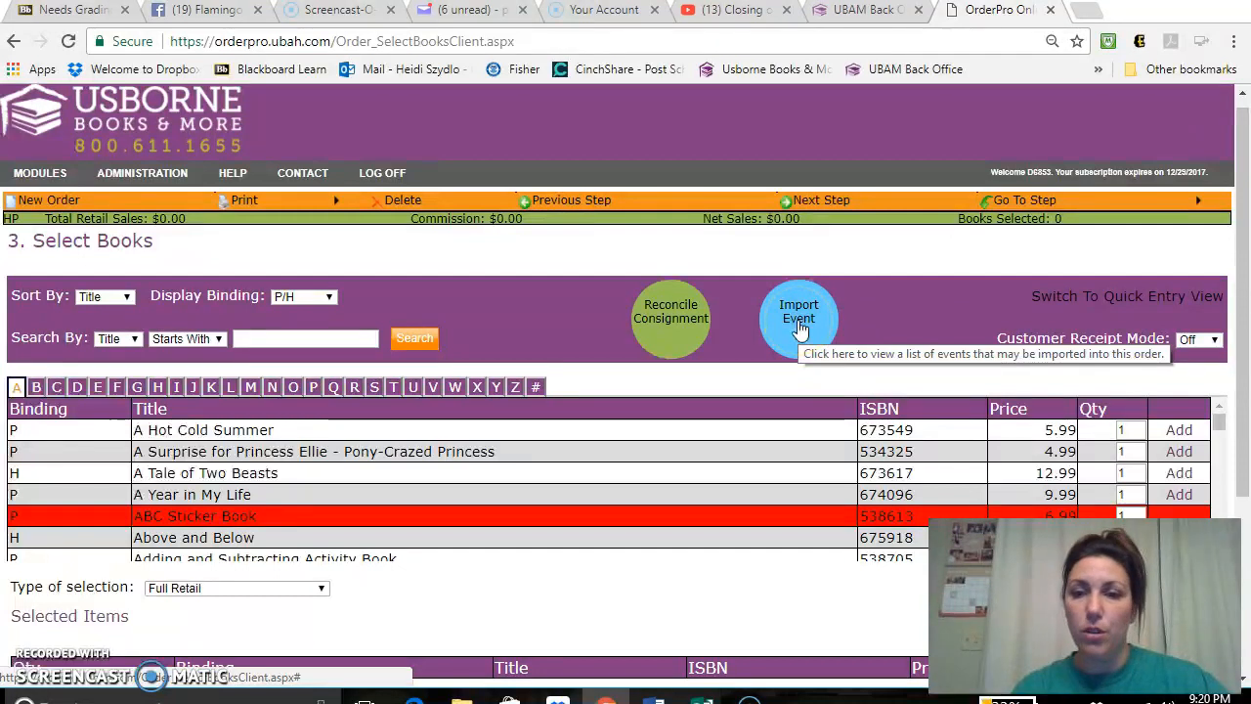
{"action": "left_click", "coordinate": [800, 330]}
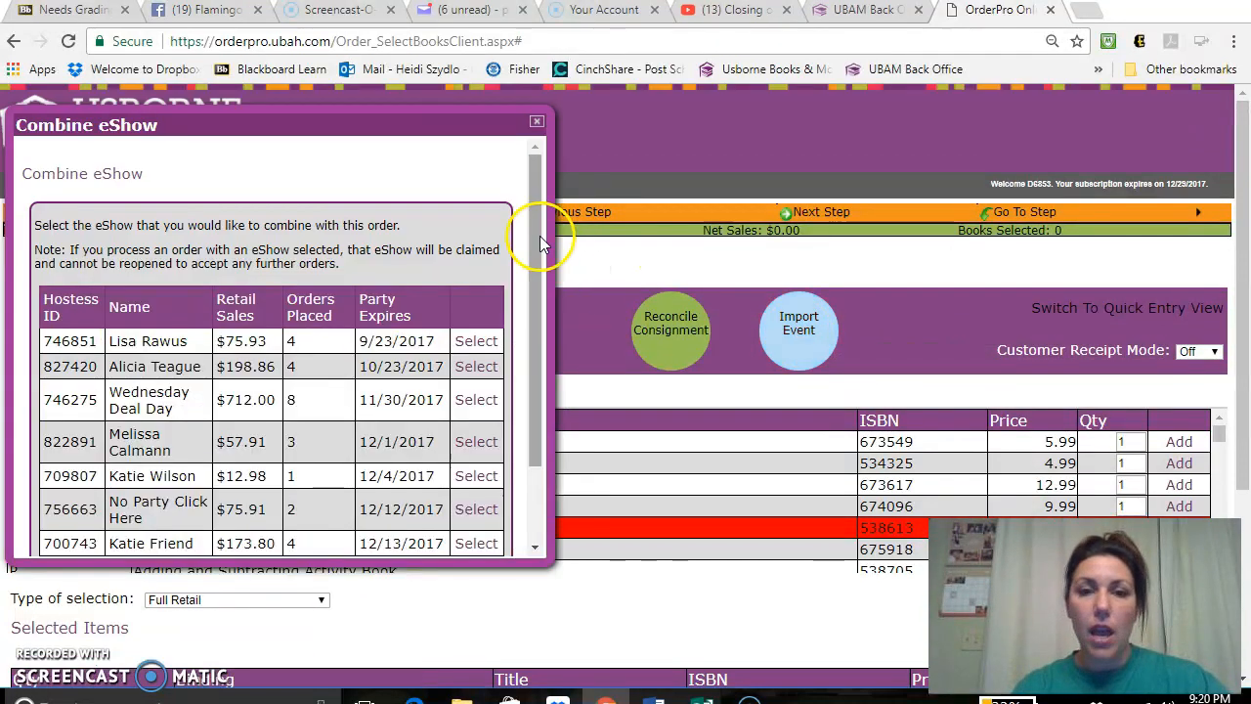
{"action": "left_click_drag", "start_coordinate": [540, 235], "coordinate": [547, 311]}
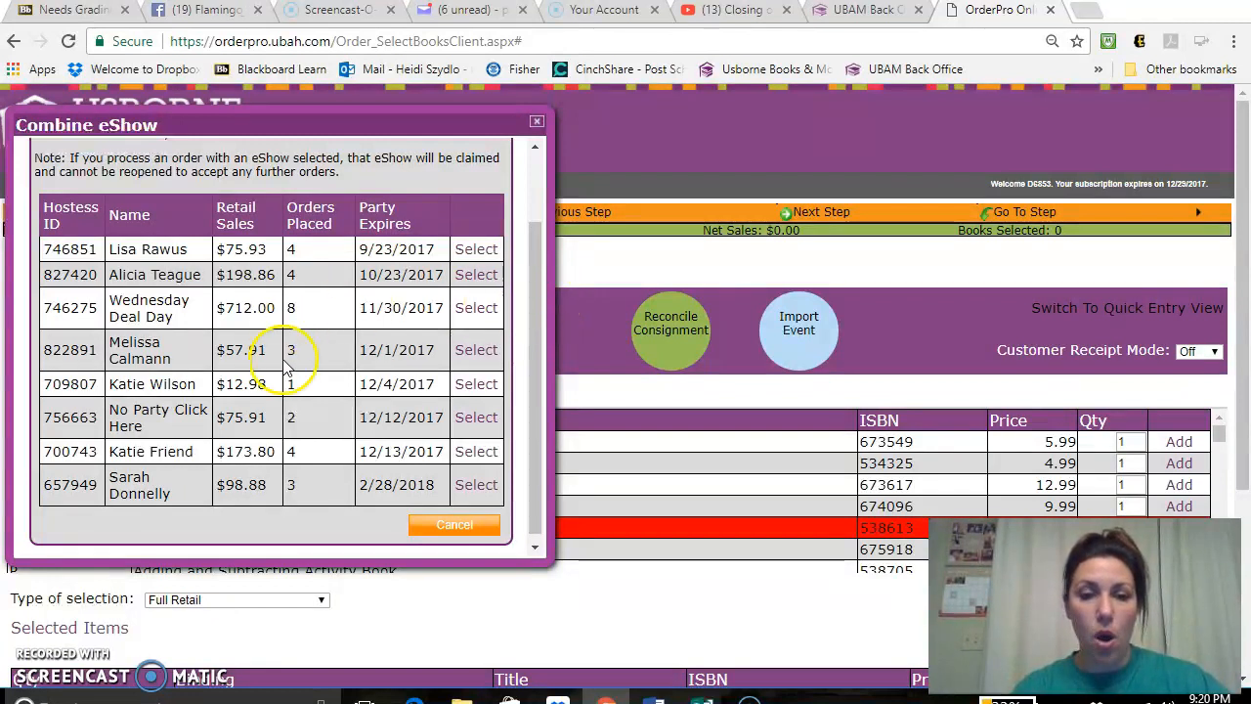
{"action": "left_click", "coordinate": [476, 452]}
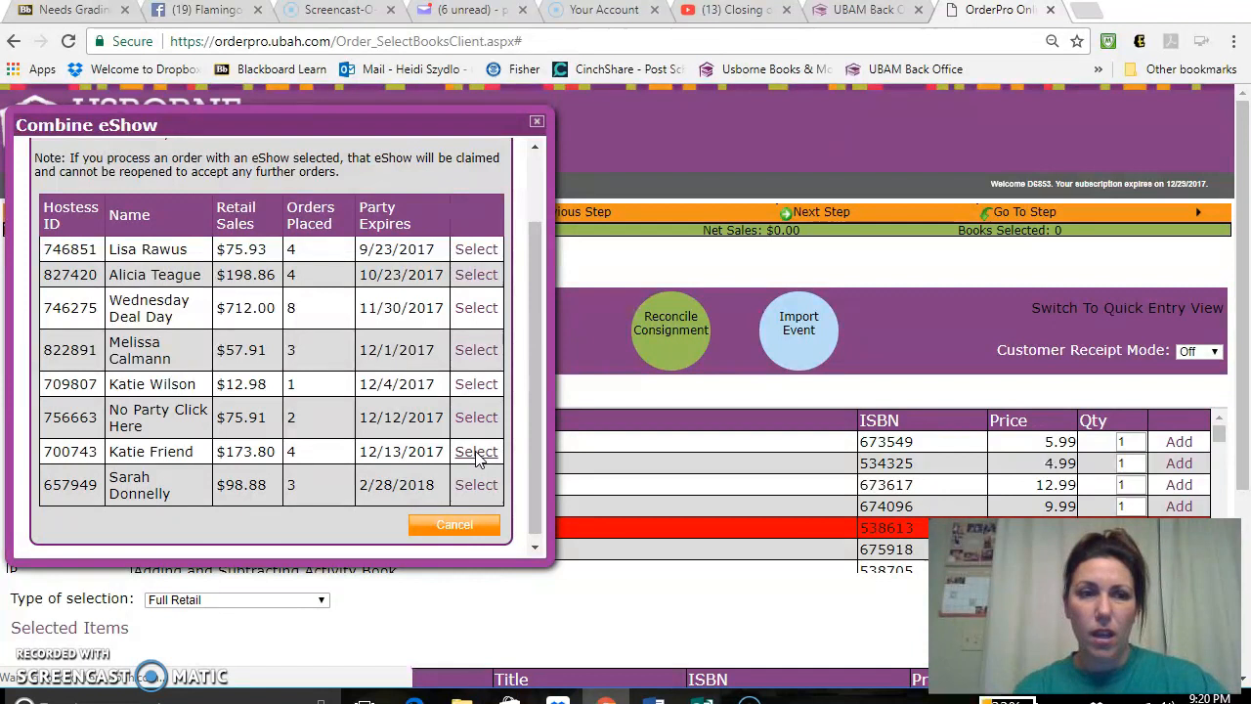
{"action": "left_click", "coordinate": [480, 460]}
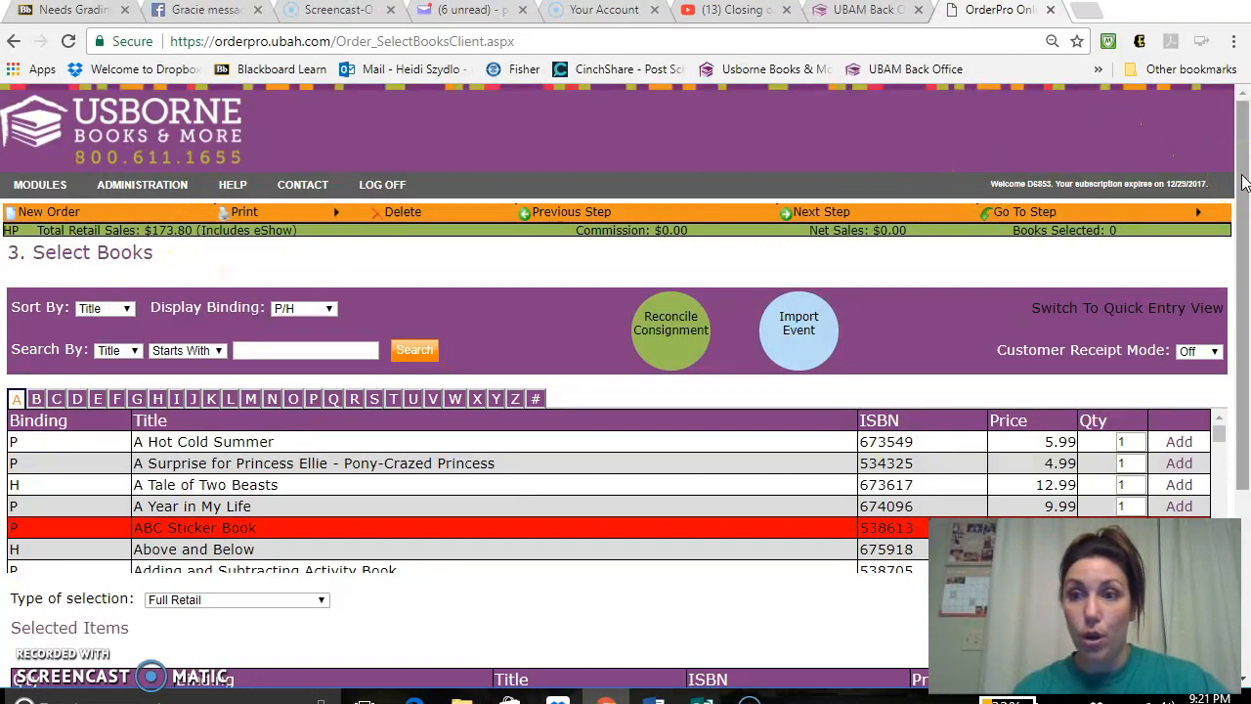
- Set the type of selection to Free Host Rewards and view the remaining allowance
{"action": "left_click_drag", "start_coordinate": [1243, 183], "coordinate": [1243, 262]}
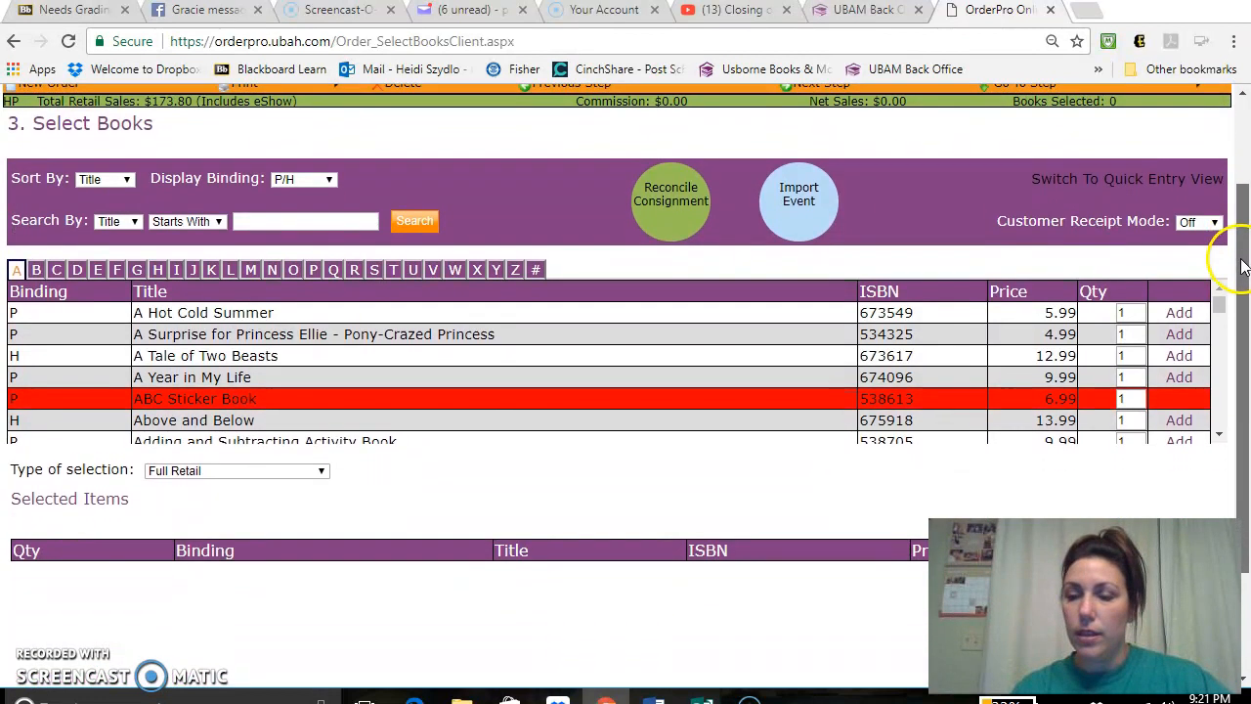
{"action": "left_click", "coordinate": [281, 473]}
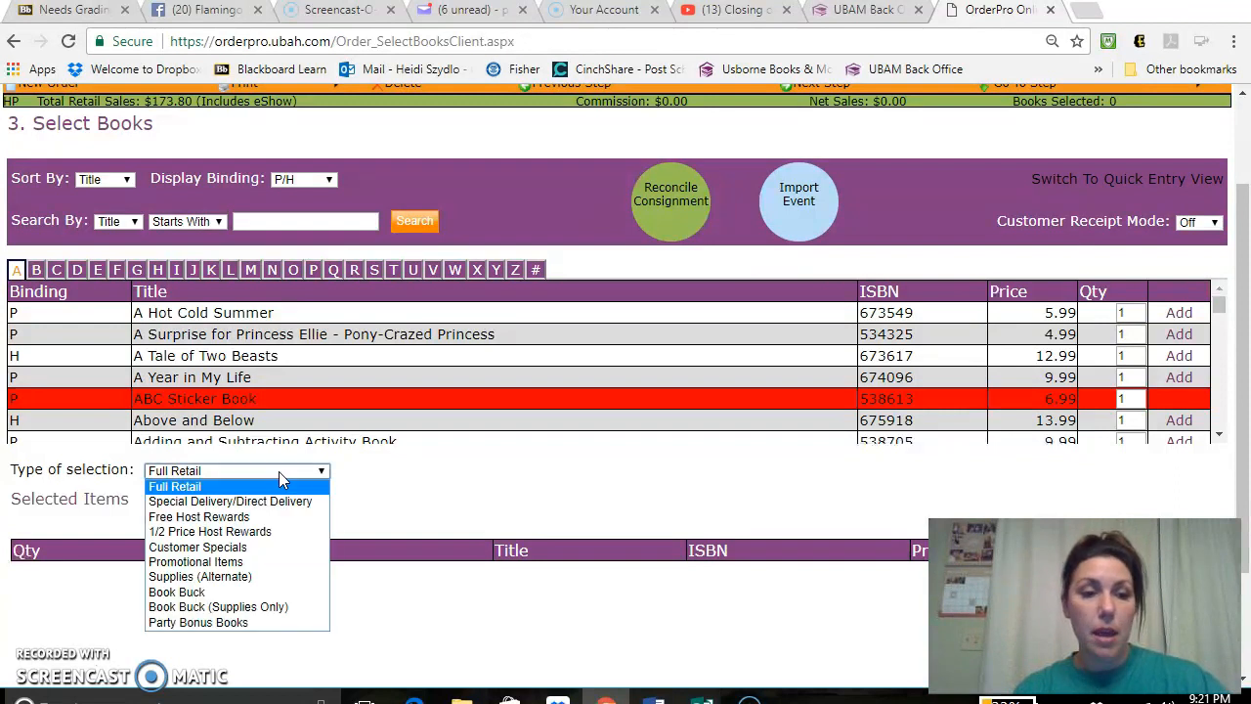
{"action": "left_click", "coordinate": [246, 518]}
{"action": "mouse_move", "coordinate": [1002, 239]}
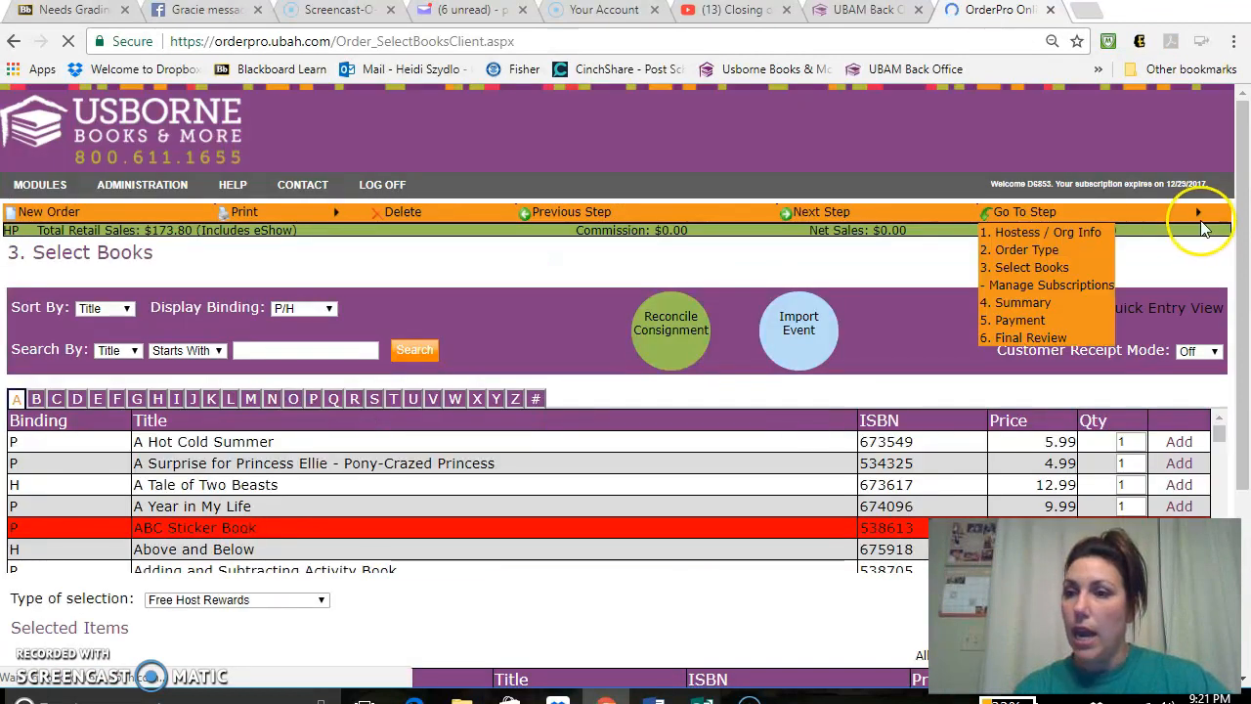
{"action": "scroll", "coordinate": [1217, 284], "scroll_direction": "down", "scroll_amount": 2}
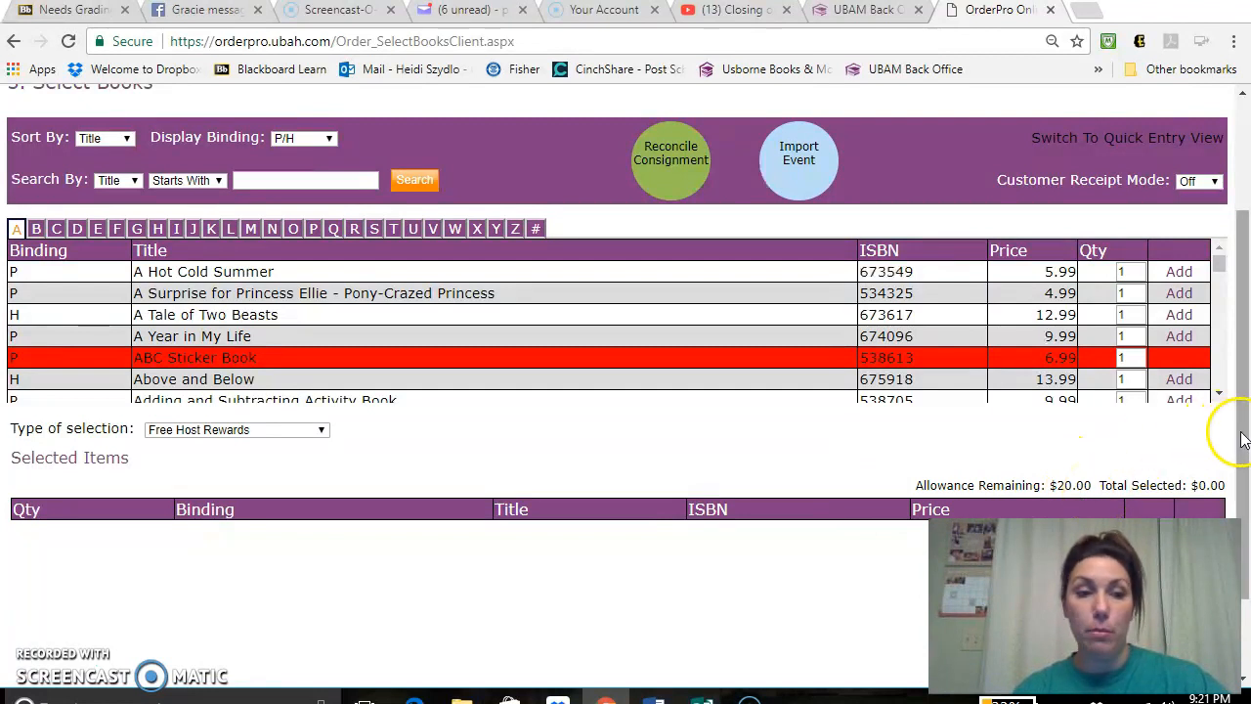
{"action": "left_click_drag", "start_coordinate": [1244, 437], "coordinate": [1229, 391]}
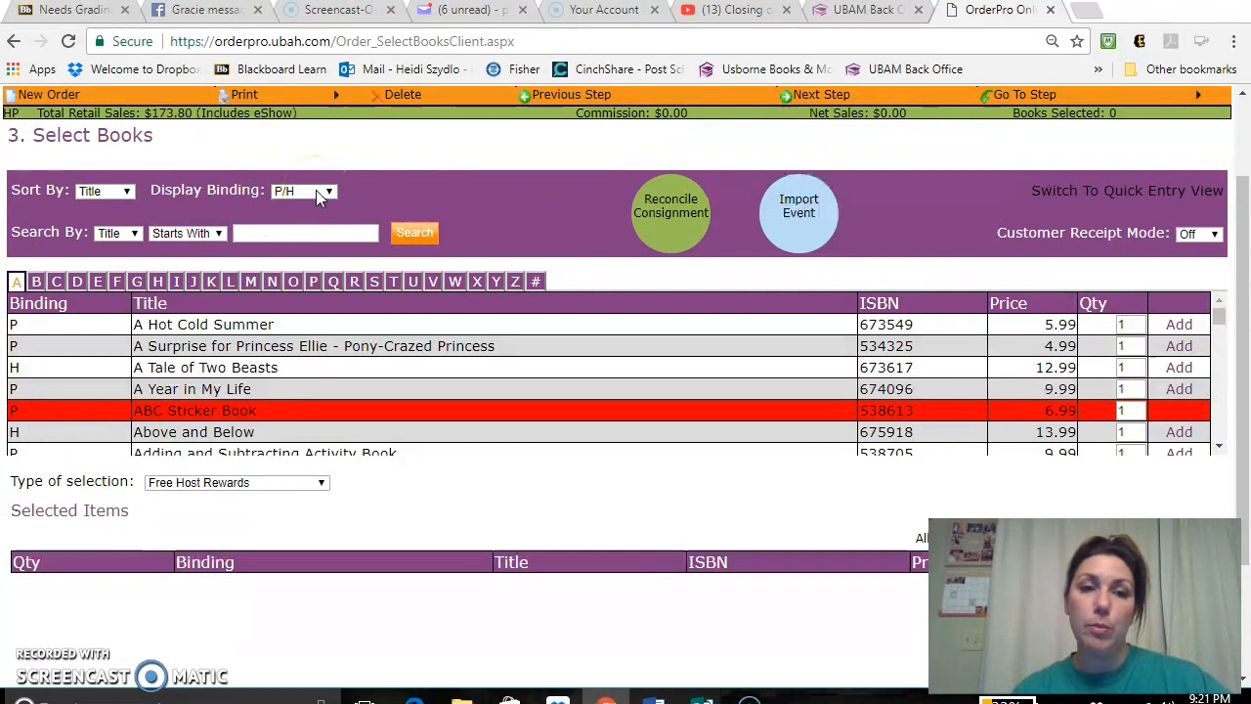
- Show all book bindings and set the book search to match titles that contain the search text
{"action": "left_click", "coordinate": [322, 192]}
{"action": "left_click", "coordinate": [310, 269]}
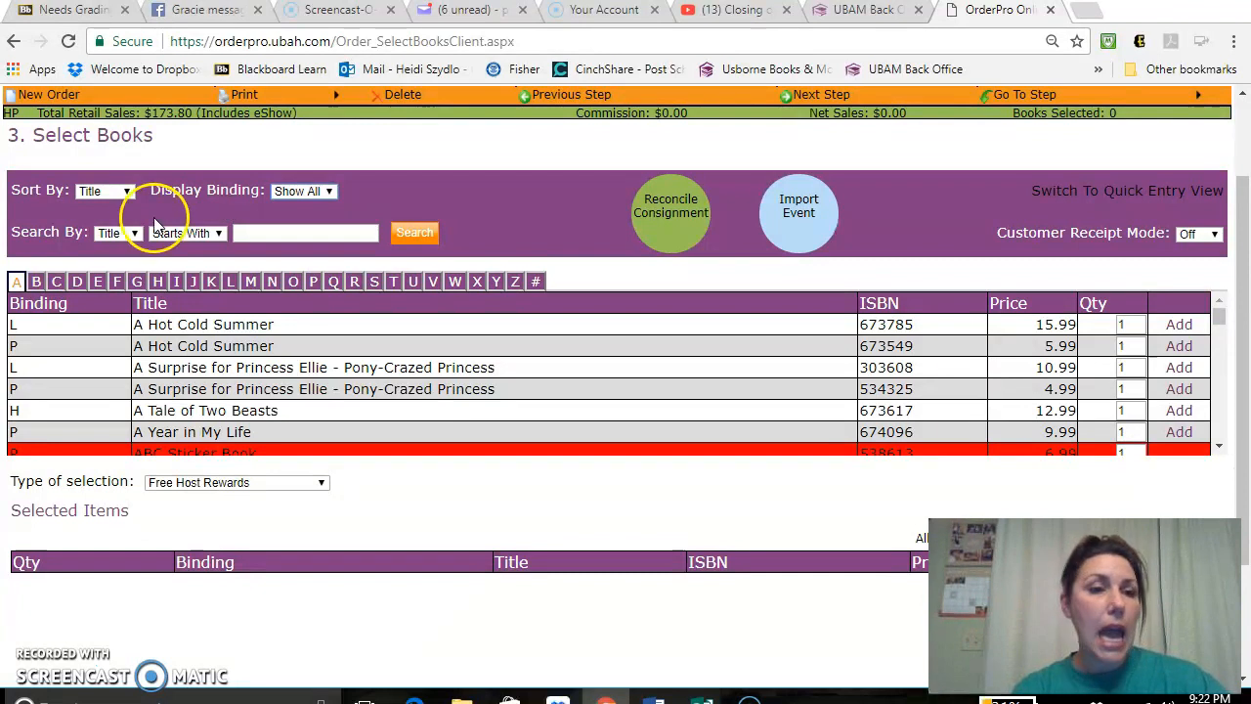
{"action": "left_click", "coordinate": [118, 234]}
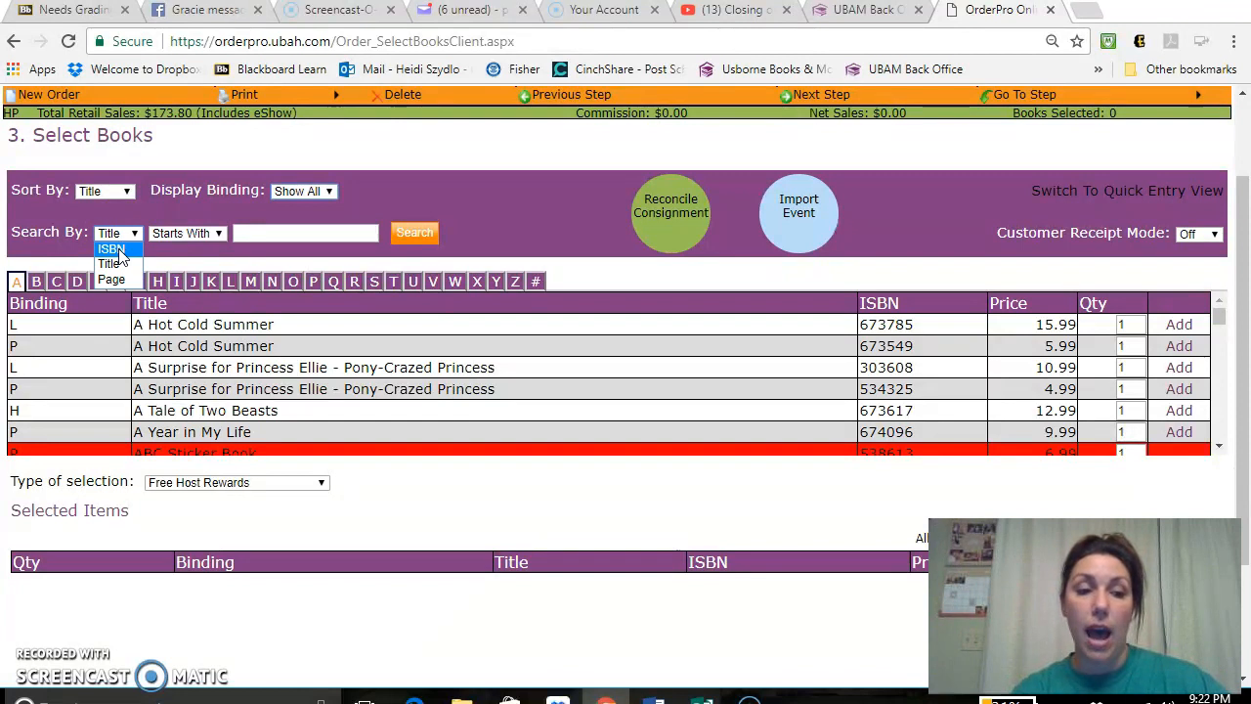
{"action": "left_click", "coordinate": [116, 250]}
{"action": "left_click", "coordinate": [204, 235]}
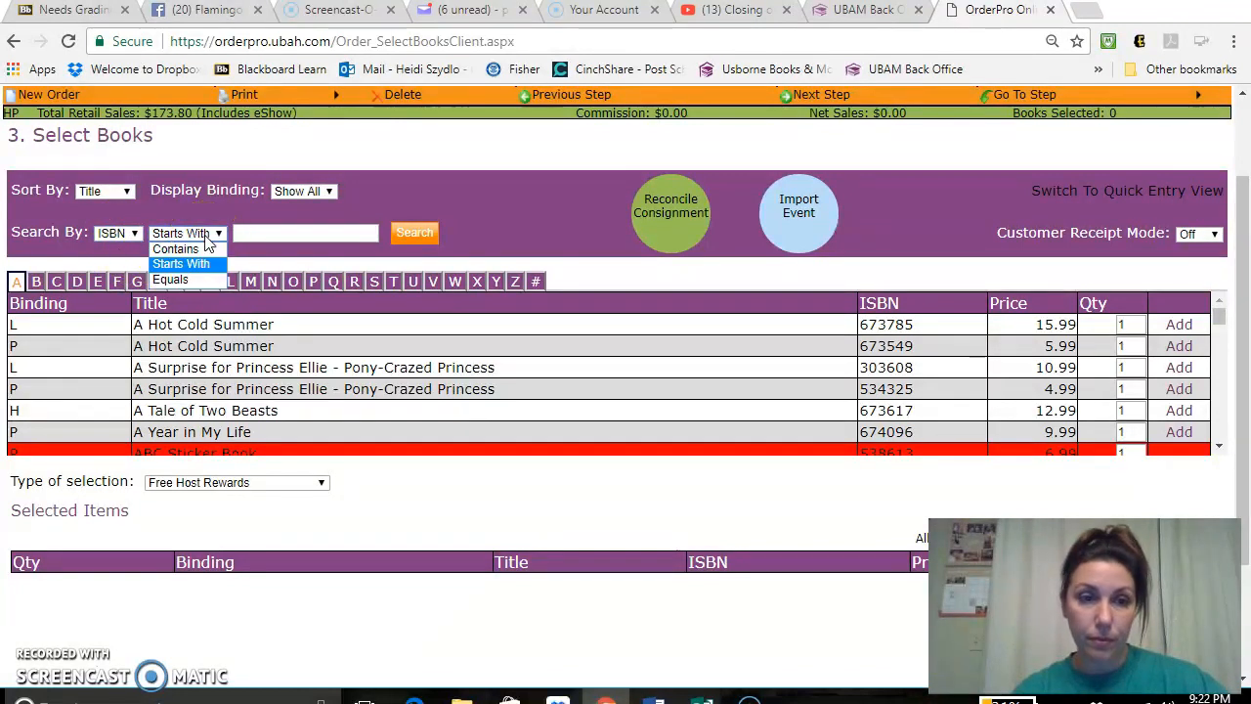
{"action": "left_click", "coordinate": [176, 249]}
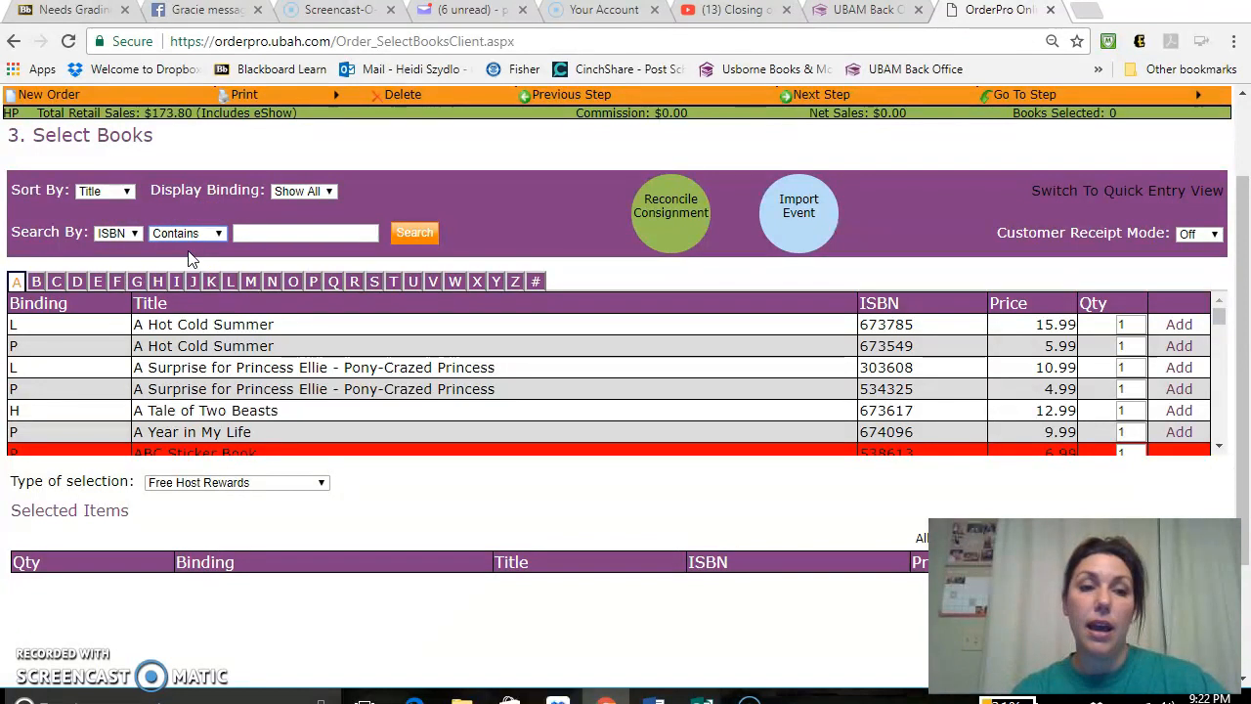
{"action": "left_click", "coordinate": [121, 233]}
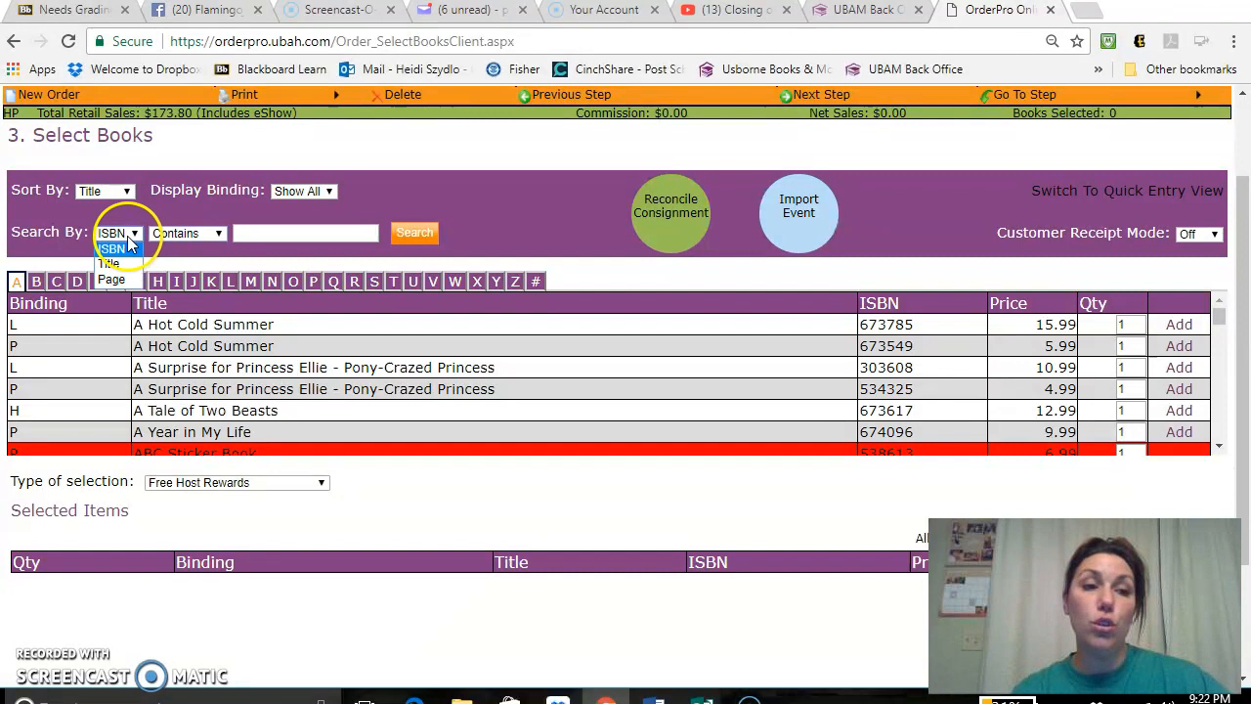
{"action": "left_click", "coordinate": [112, 264]}
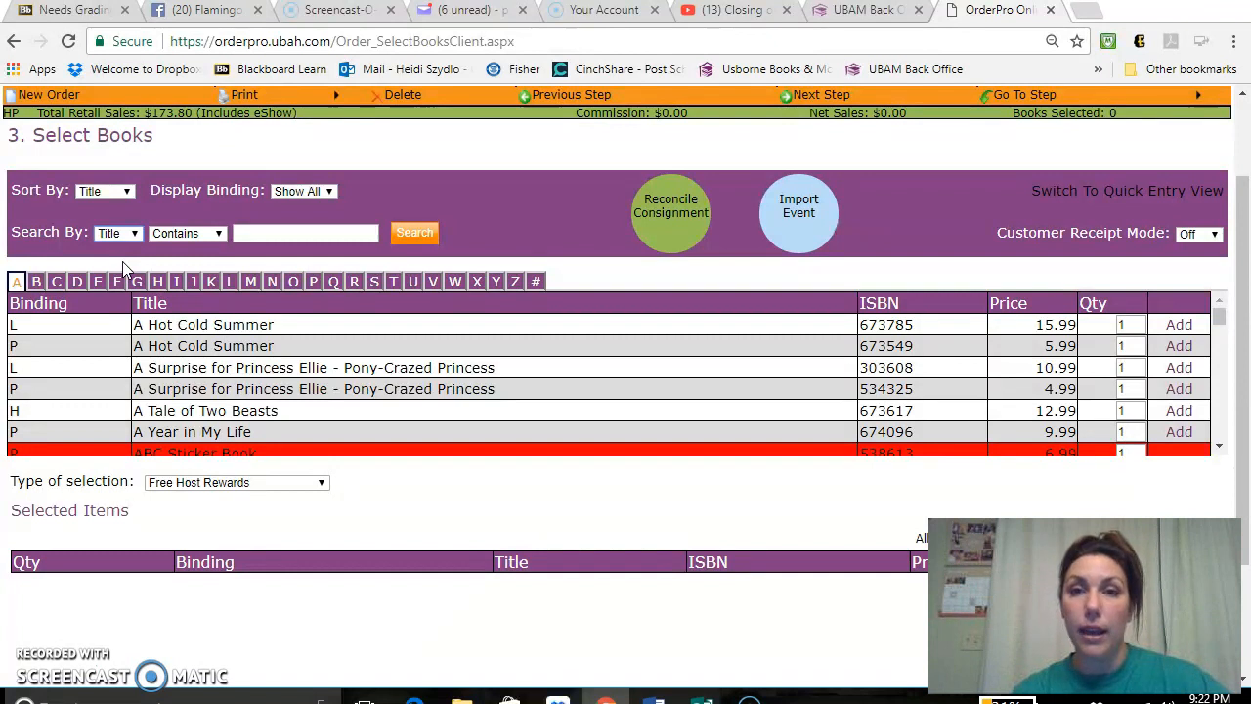
{"action": "left_click", "coordinate": [283, 232]}
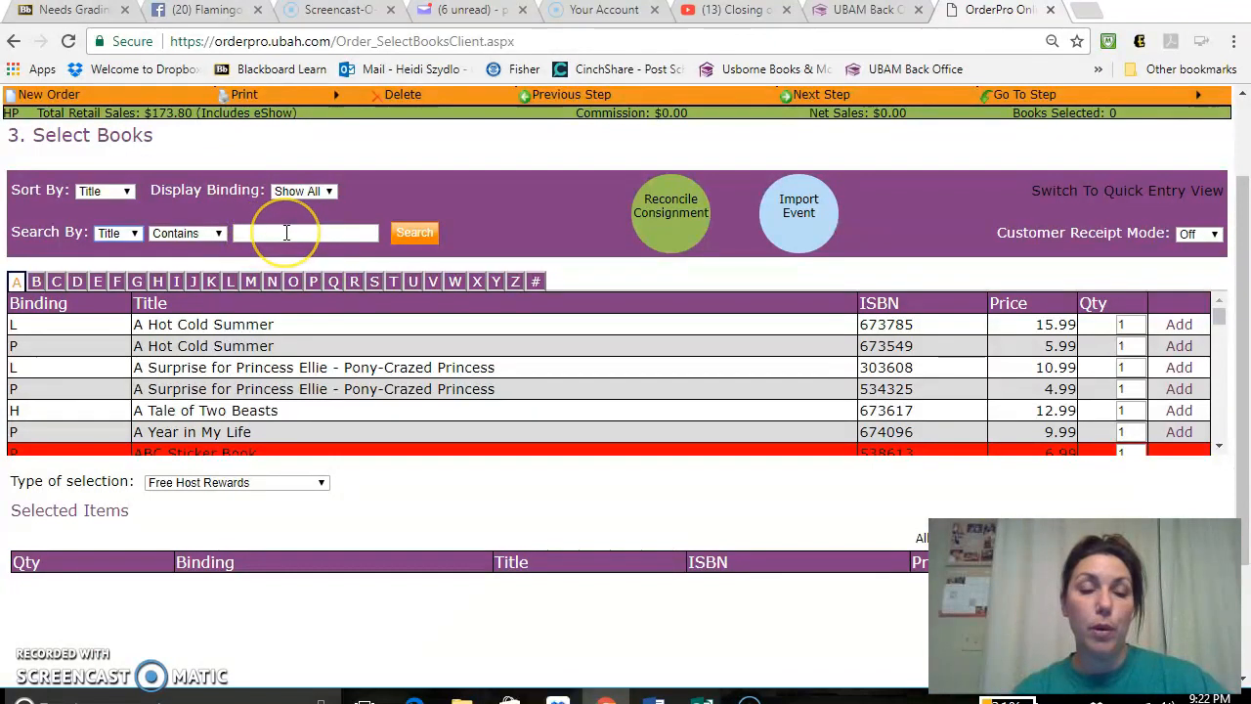
{"action": "left_click", "coordinate": [186, 233]}
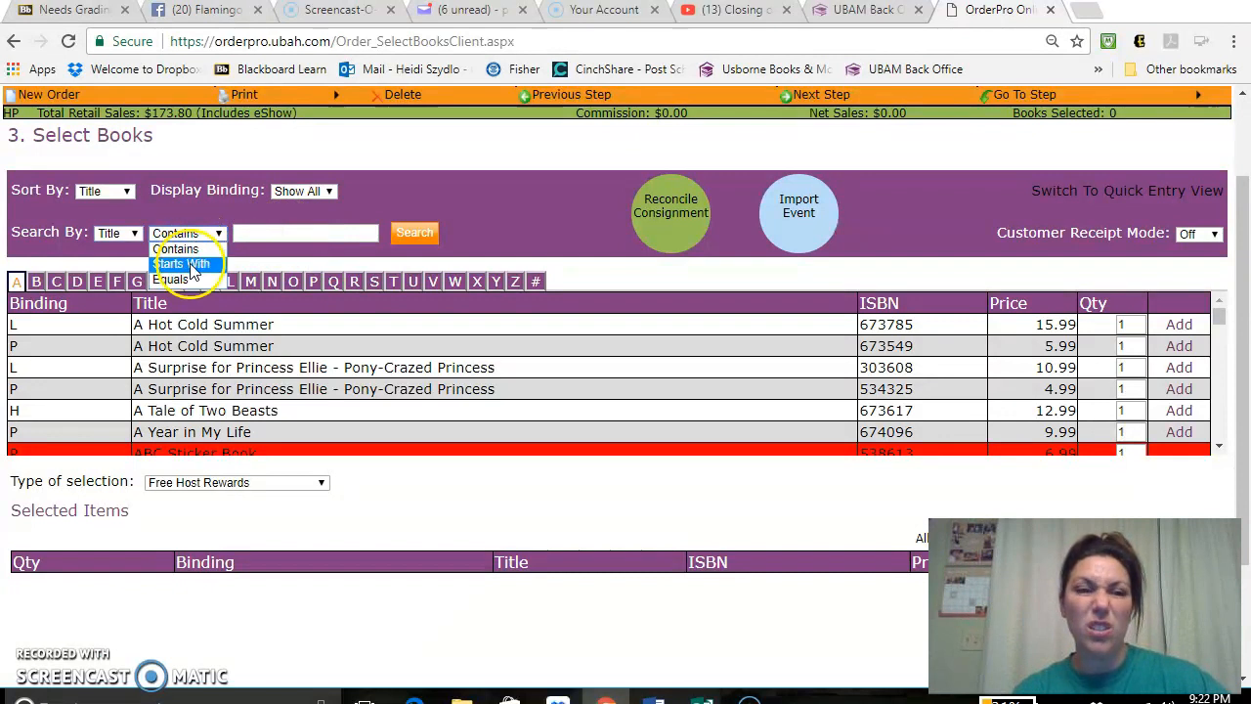
{"action": "left_click", "coordinate": [266, 232]}
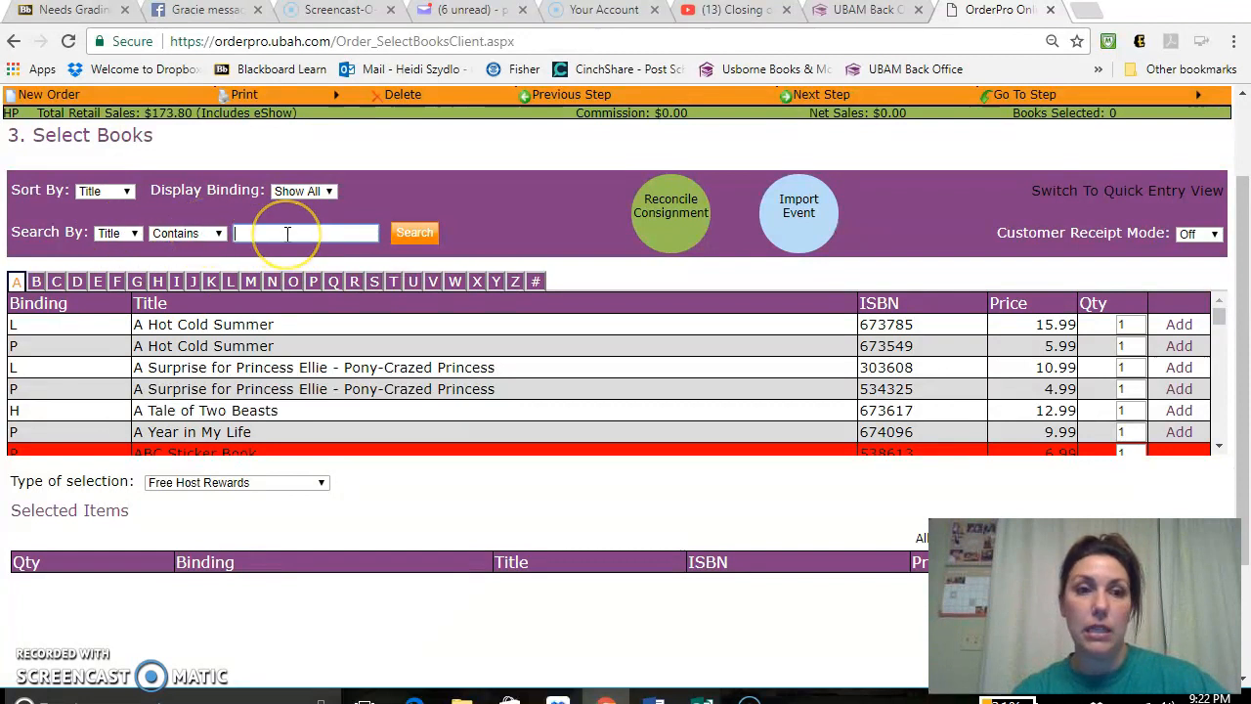
- Add one copy of Aesop's Stories for Little Children as a free host reward and check the remaining allowance
{"action": "left_click_drag", "start_coordinate": [1239, 276], "coordinate": [1222, 299]}
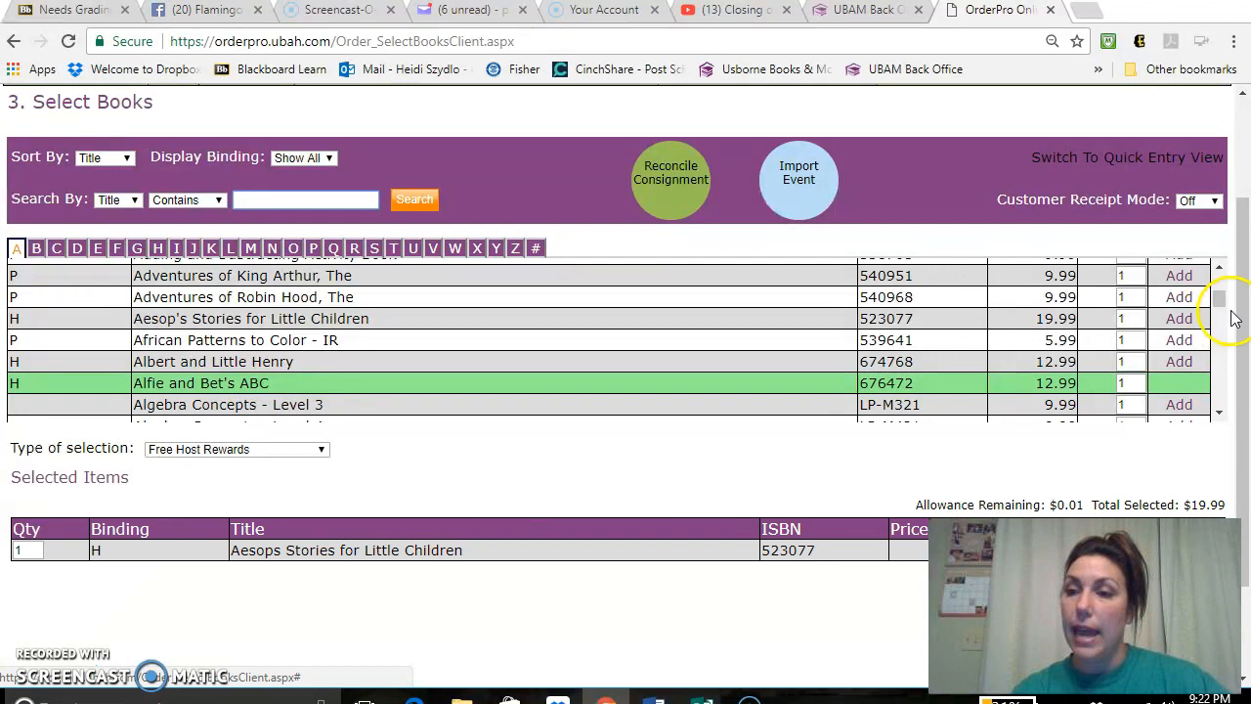
{"action": "left_click_drag", "start_coordinate": [1242, 307], "coordinate": [1246, 371]}
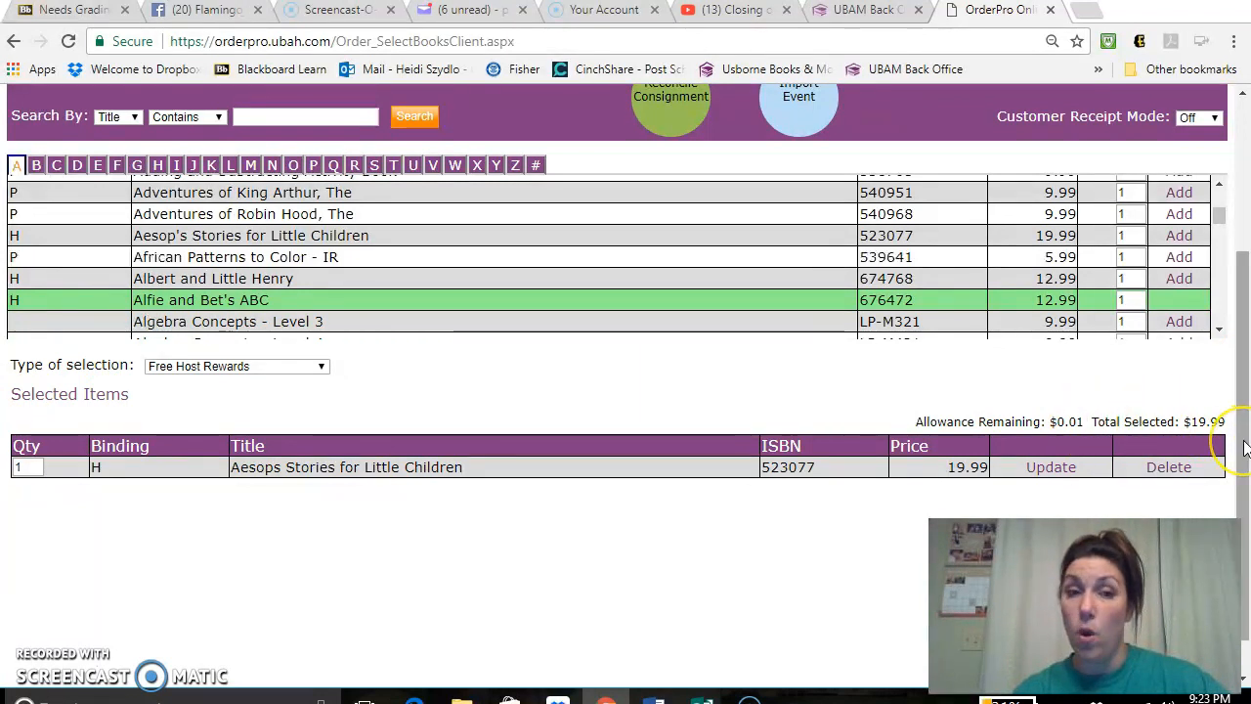
{"action": "left_click_drag", "start_coordinate": [1245, 447], "coordinate": [1246, 409]}
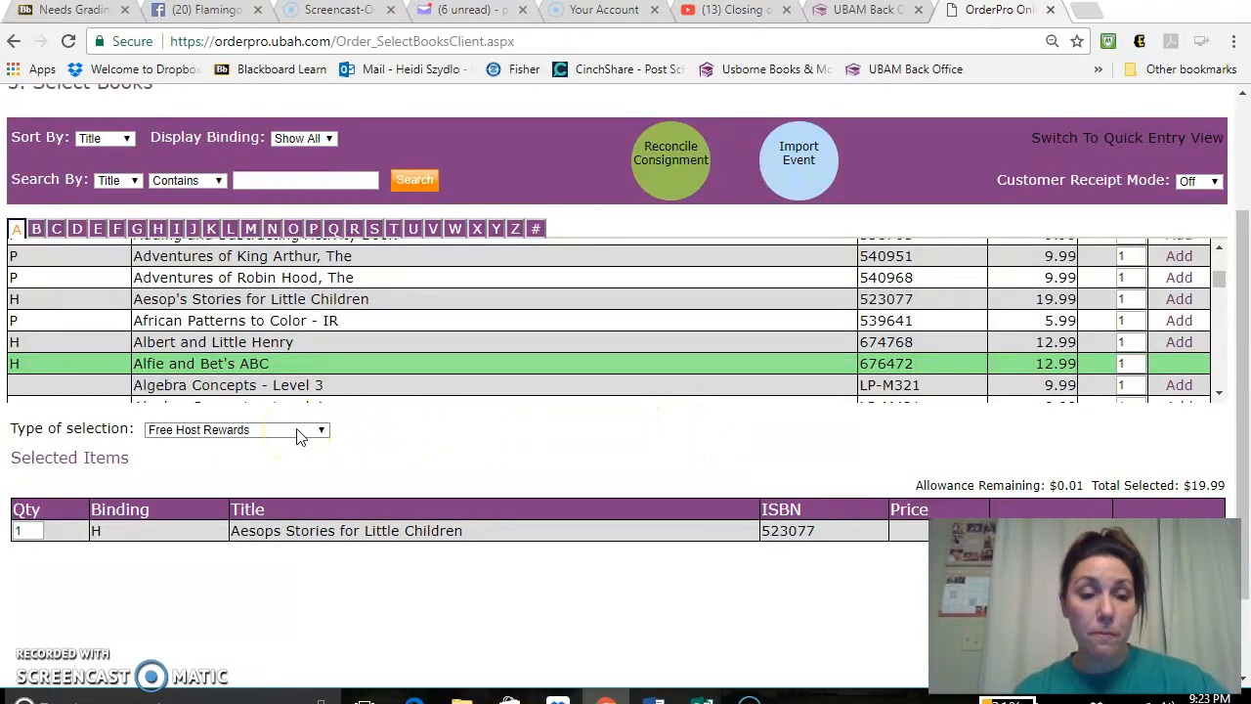
- Change the type of selection to 1/2 Price Host Rewards and add the Busy Helicopter Book from a title search for "busy"
{"action": "left_click", "coordinate": [300, 431]}
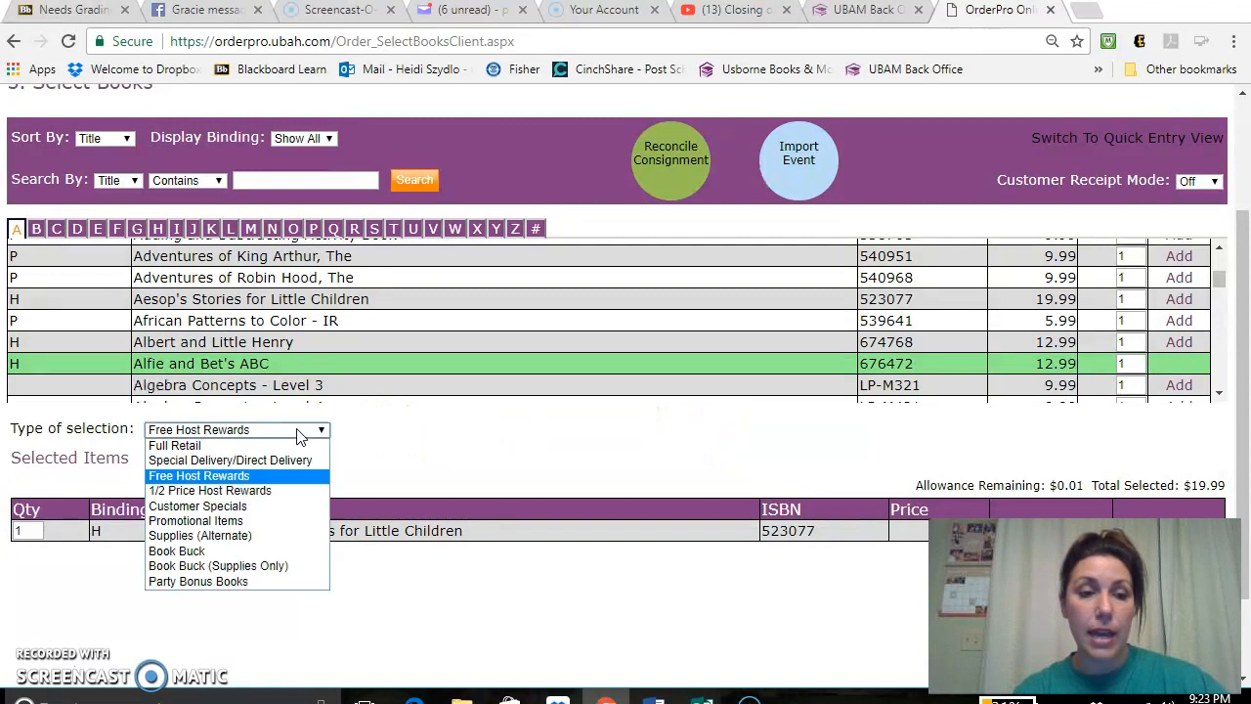
{"action": "left_click", "coordinate": [272, 490]}
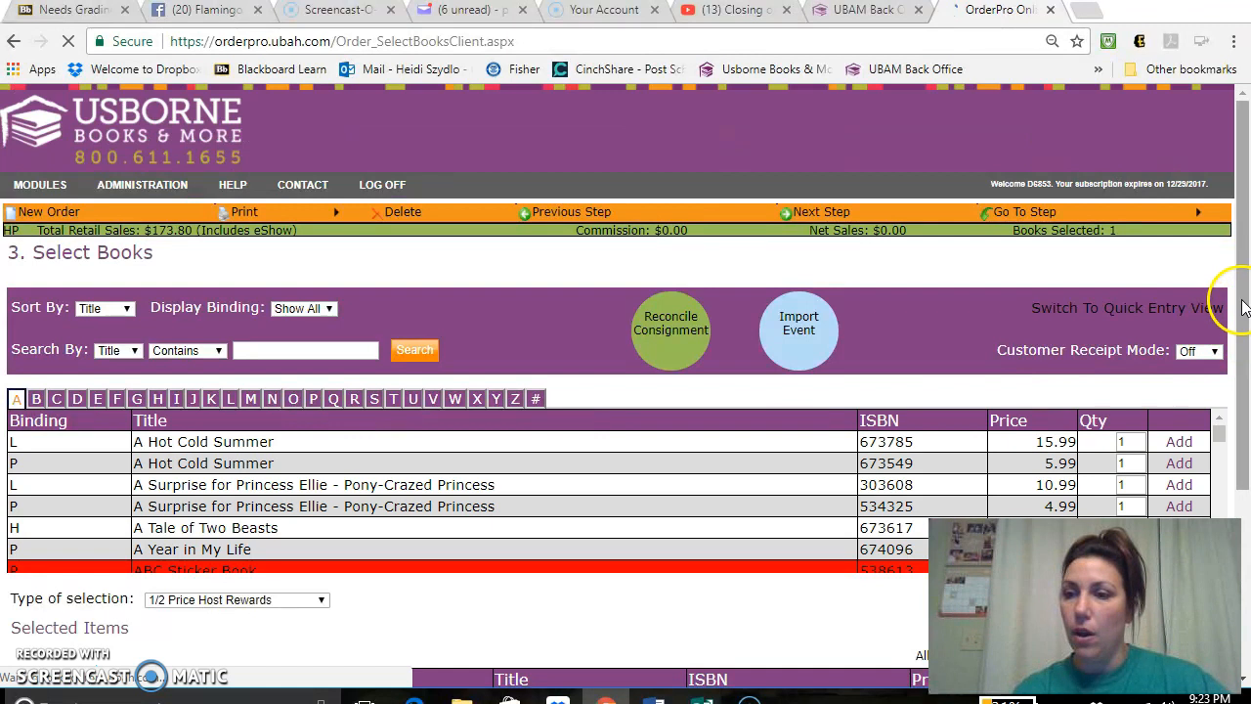
{"action": "left_click_drag", "start_coordinate": [1243, 307], "coordinate": [1243, 417]}
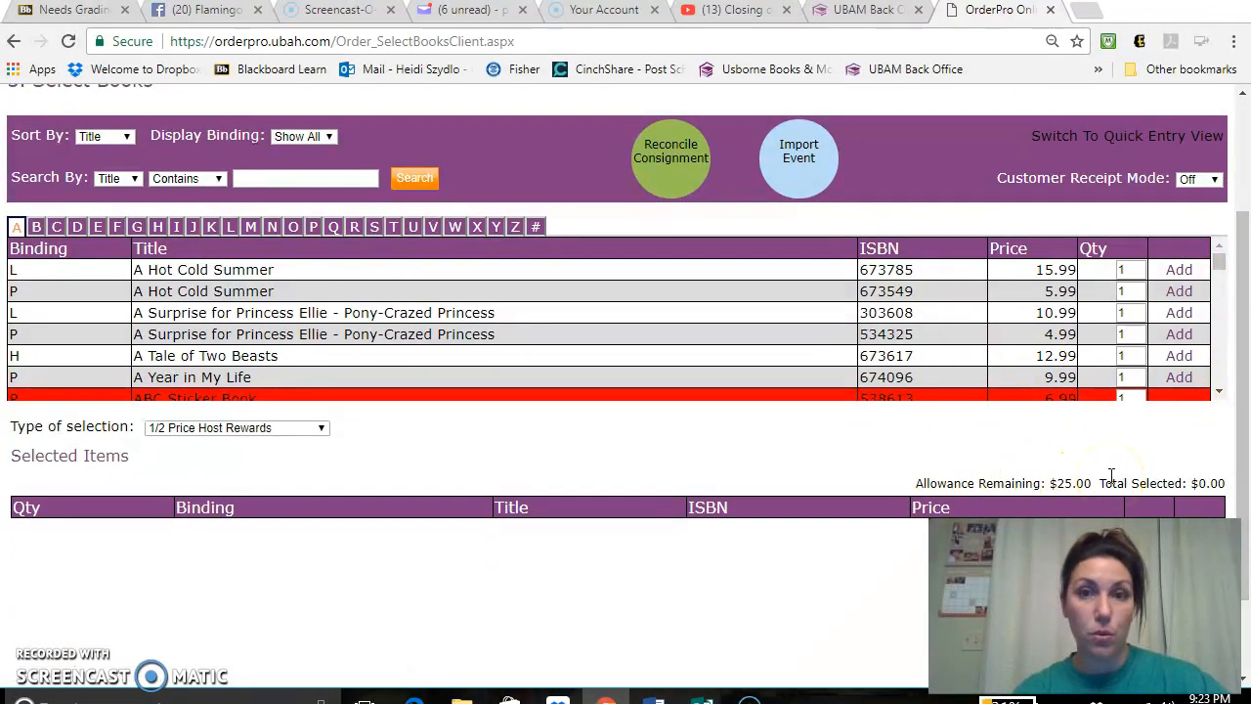
{"action": "left_click", "coordinate": [291, 177]}
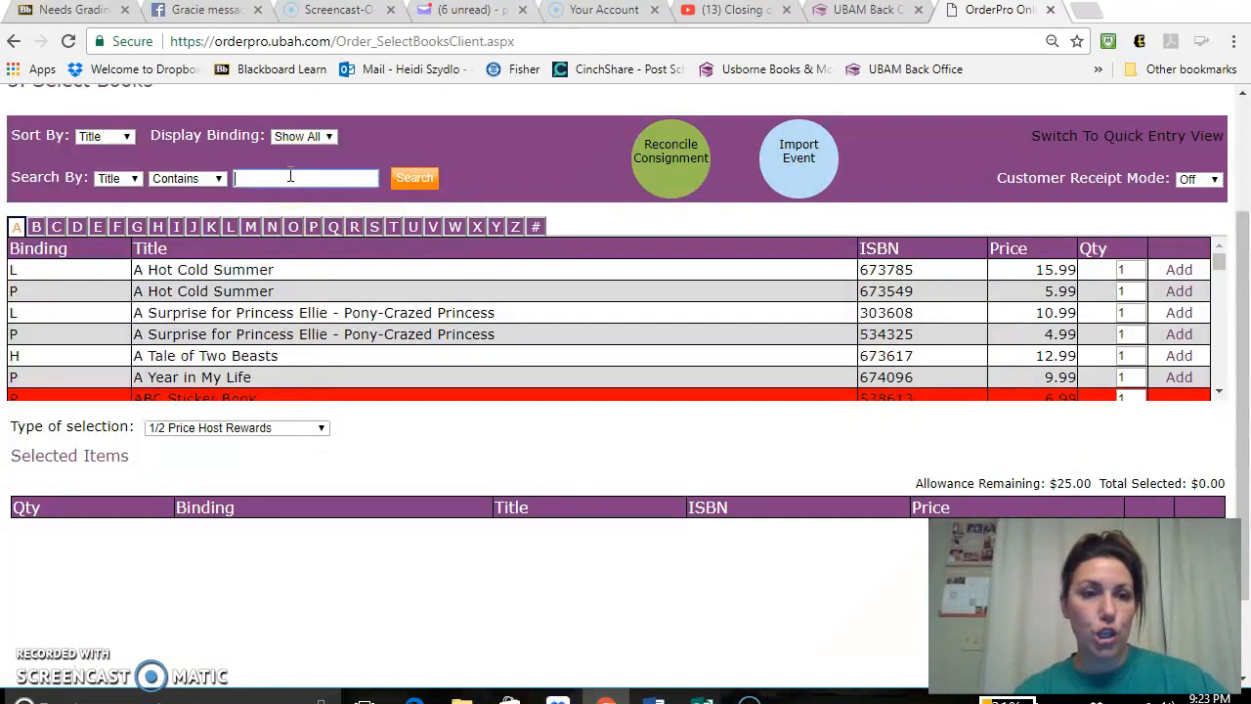
{"action": "type", "text": "busy"}
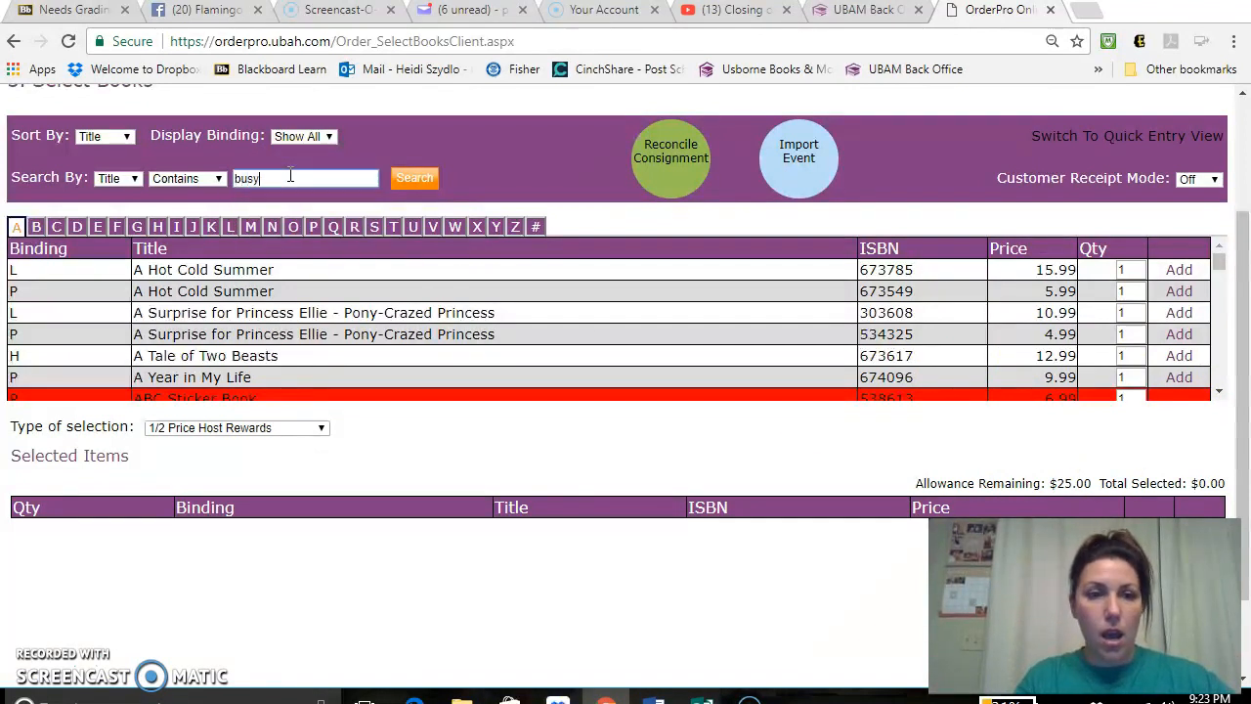
{"action": "key", "text": "Return"}
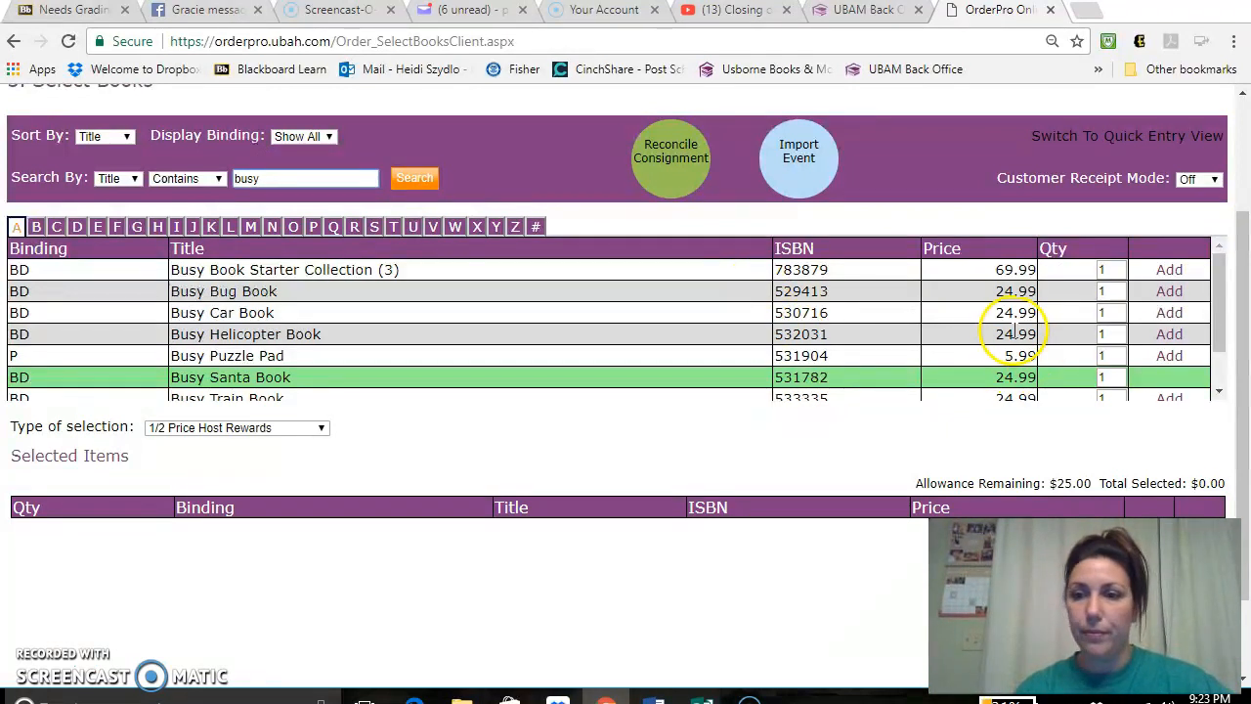
{"action": "left_click", "coordinate": [1167, 335]}
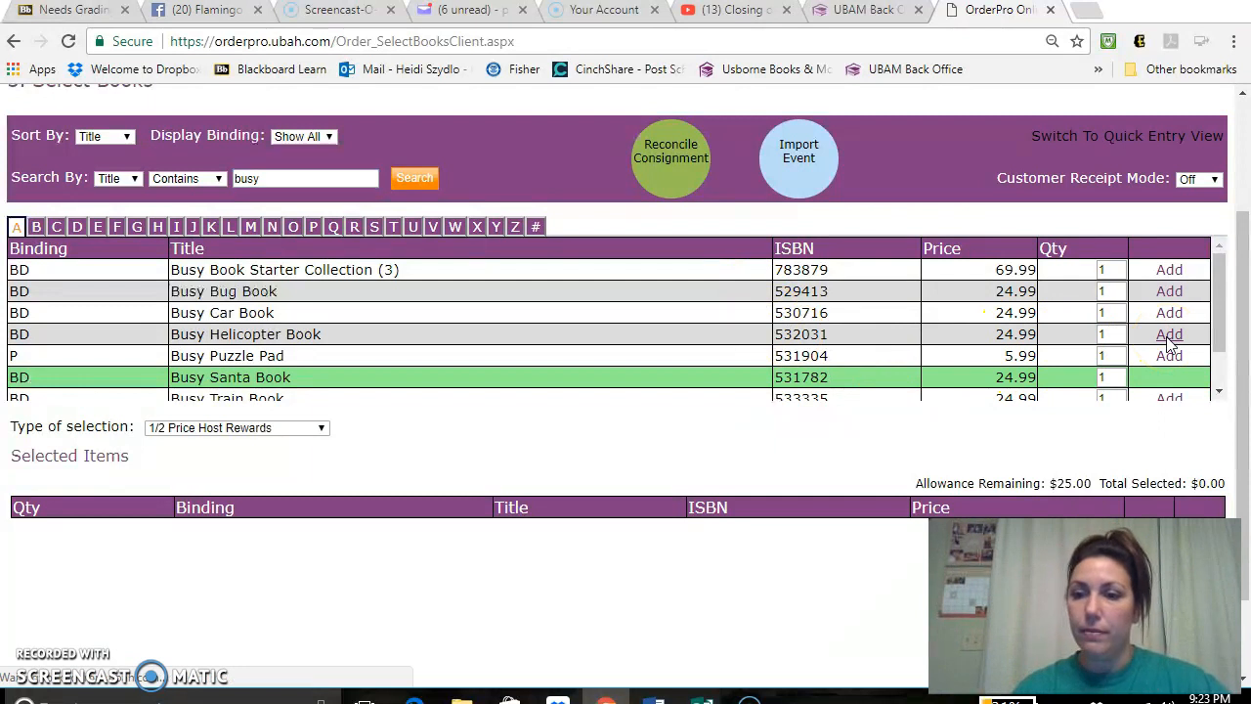
- Change the type of selection to Party Bonus Books and add the Busy Car Book from the "busy" title search
{"action": "left_click", "coordinate": [285, 435]}
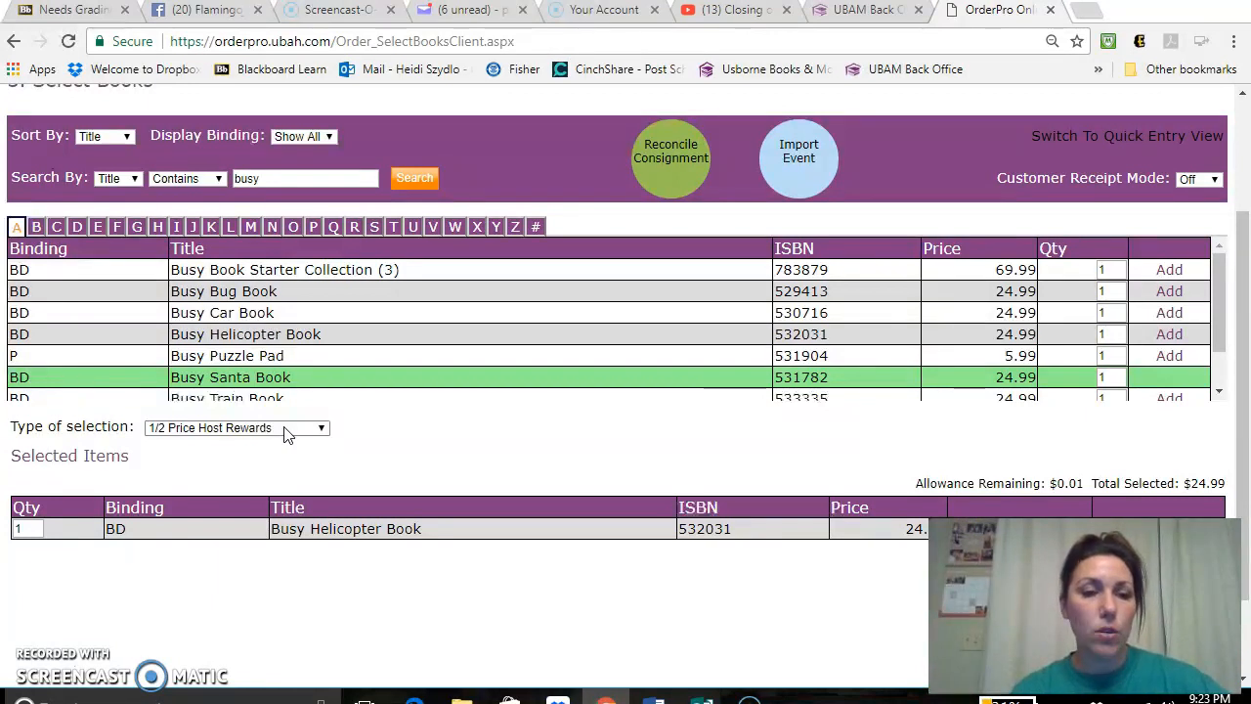
{"action": "left_click", "coordinate": [288, 430]}
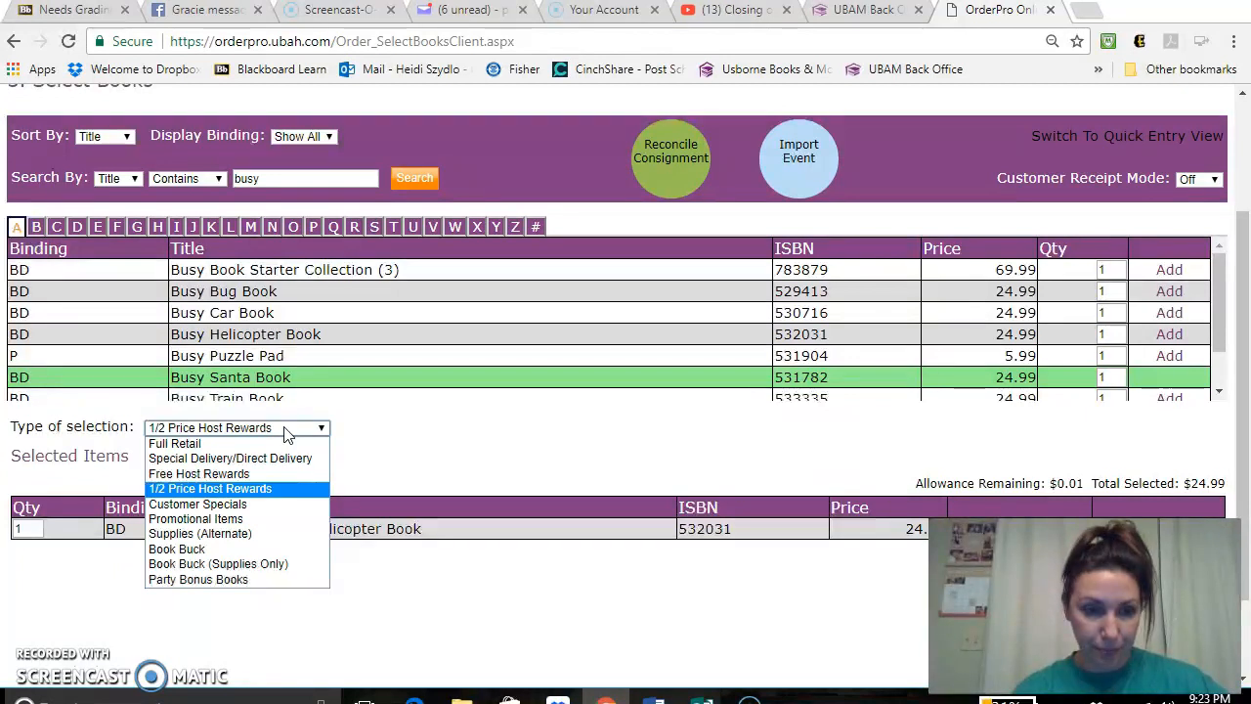
{"action": "left_click", "coordinate": [211, 583]}
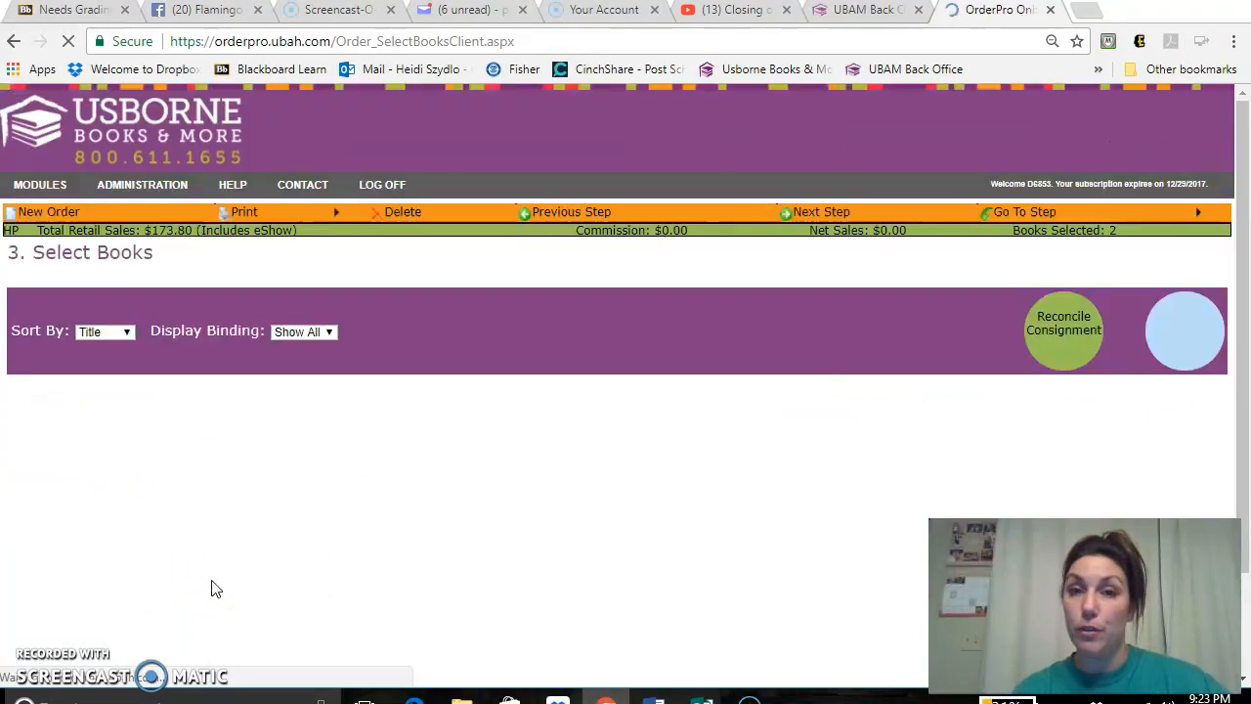
{"action": "left_click_drag", "start_coordinate": [1246, 249], "coordinate": [1240, 344]}
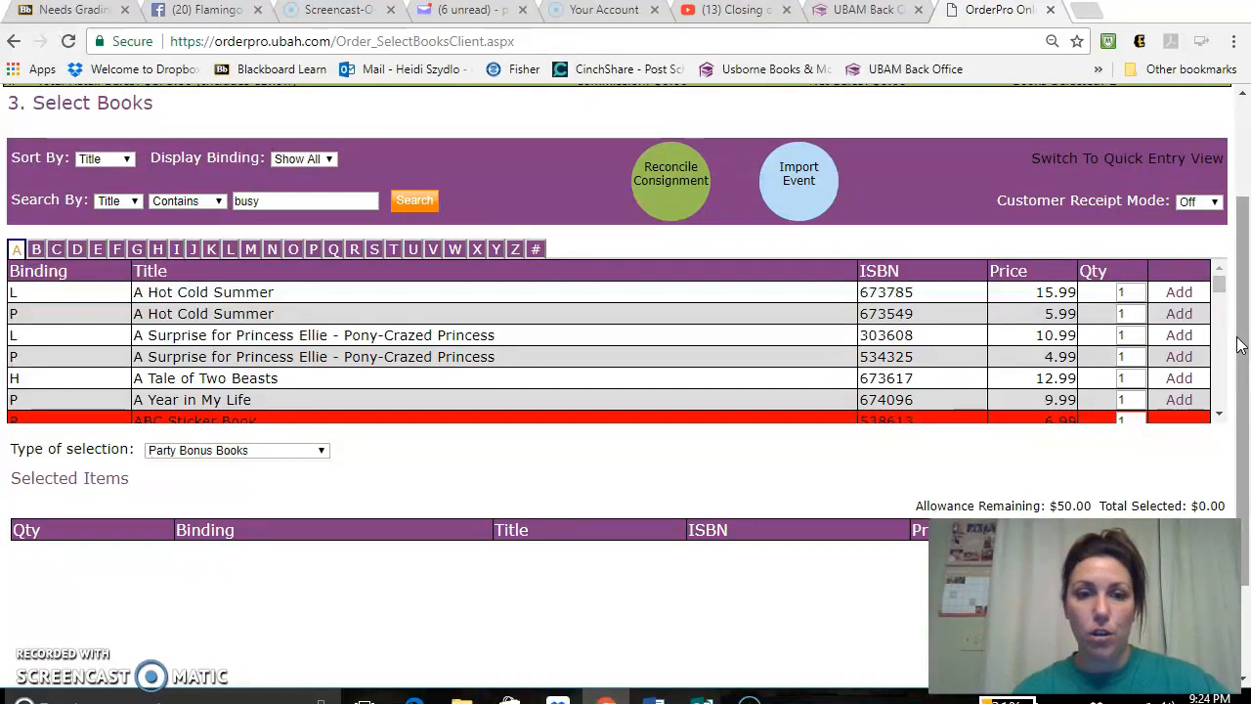
{"action": "left_click", "coordinate": [411, 203]}
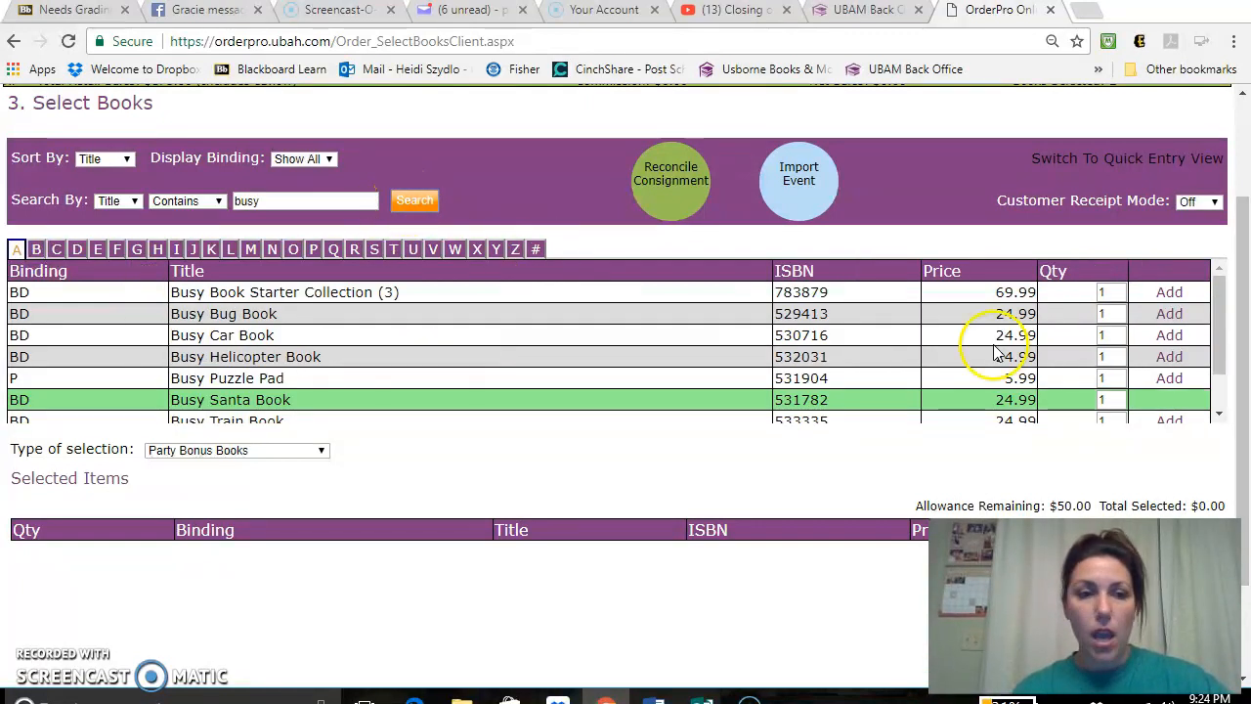
{"action": "left_click", "coordinate": [1169, 336]}
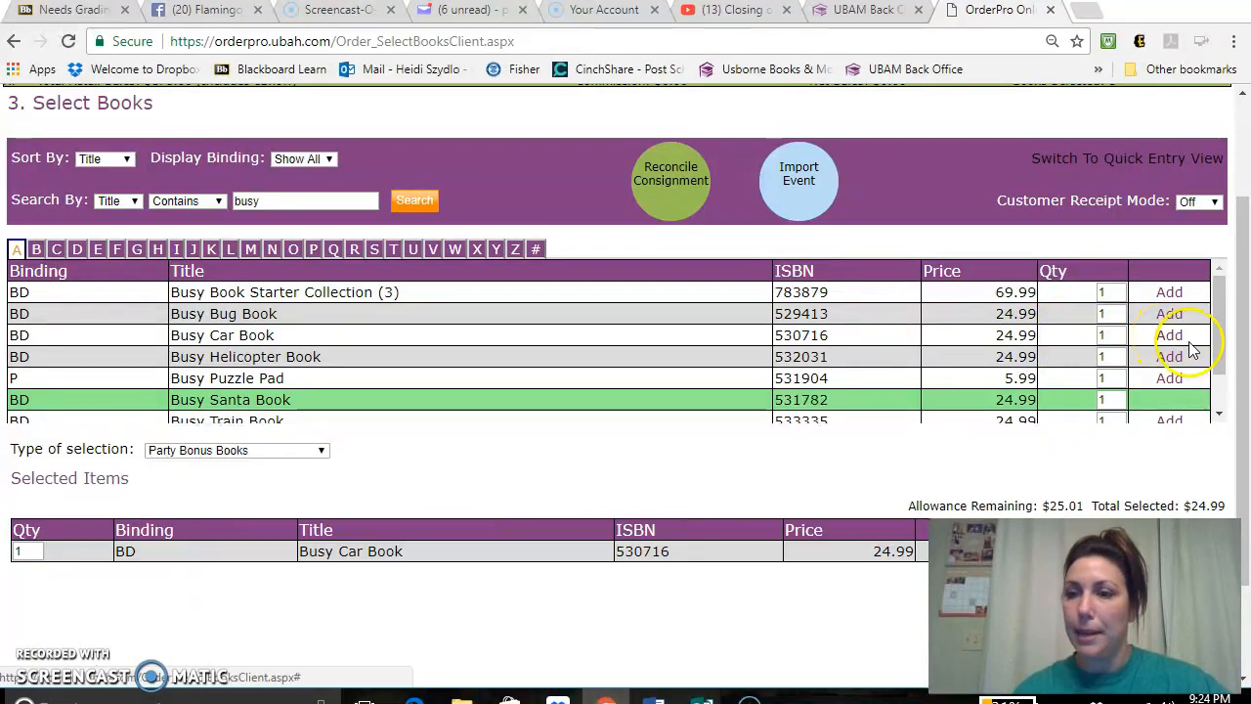
- Switch the type of selection back to Free Host Rewards to review the selected free items
{"action": "left_click_drag", "start_coordinate": [1243, 364], "coordinate": [1247, 325]}
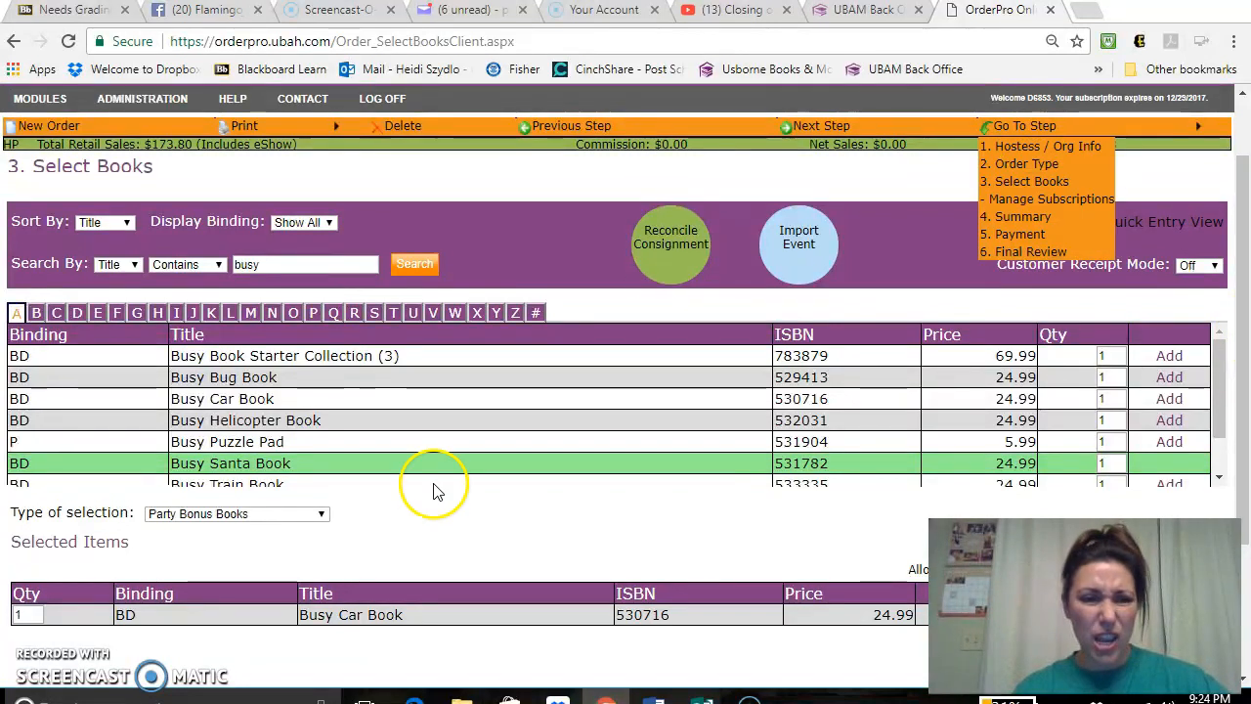
{"action": "left_click", "coordinate": [306, 516]}
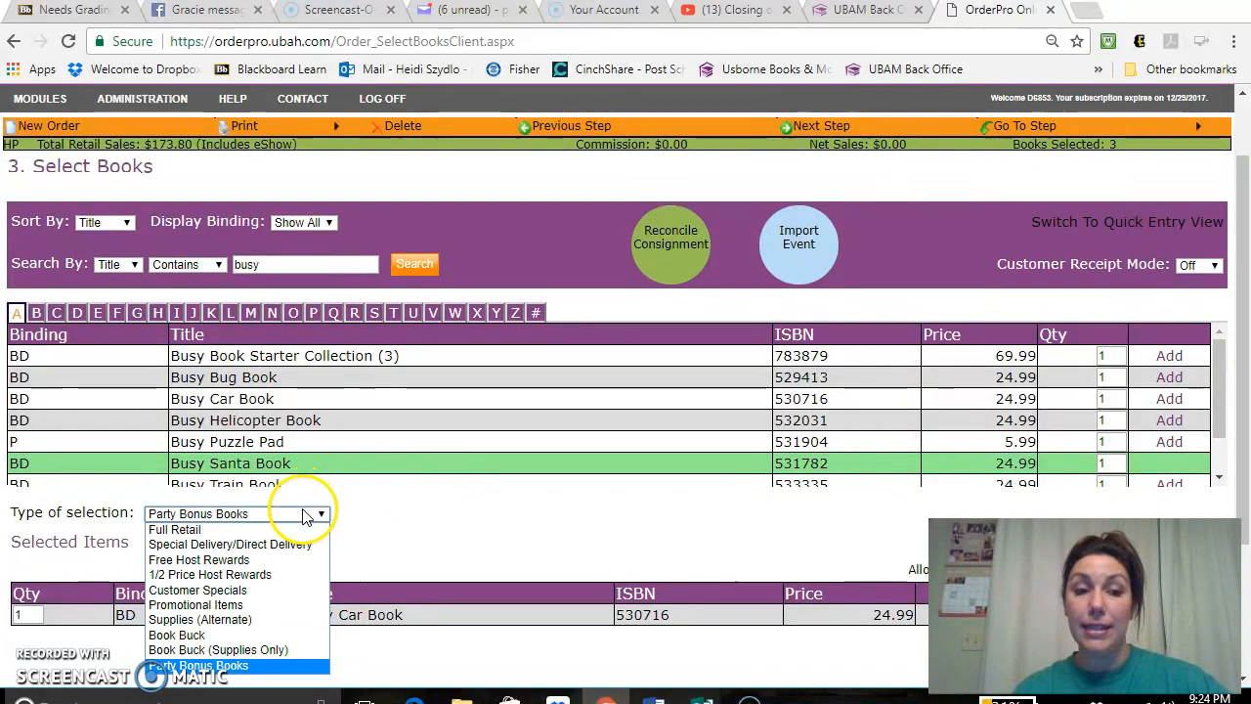
{"action": "left_click", "coordinate": [267, 562]}
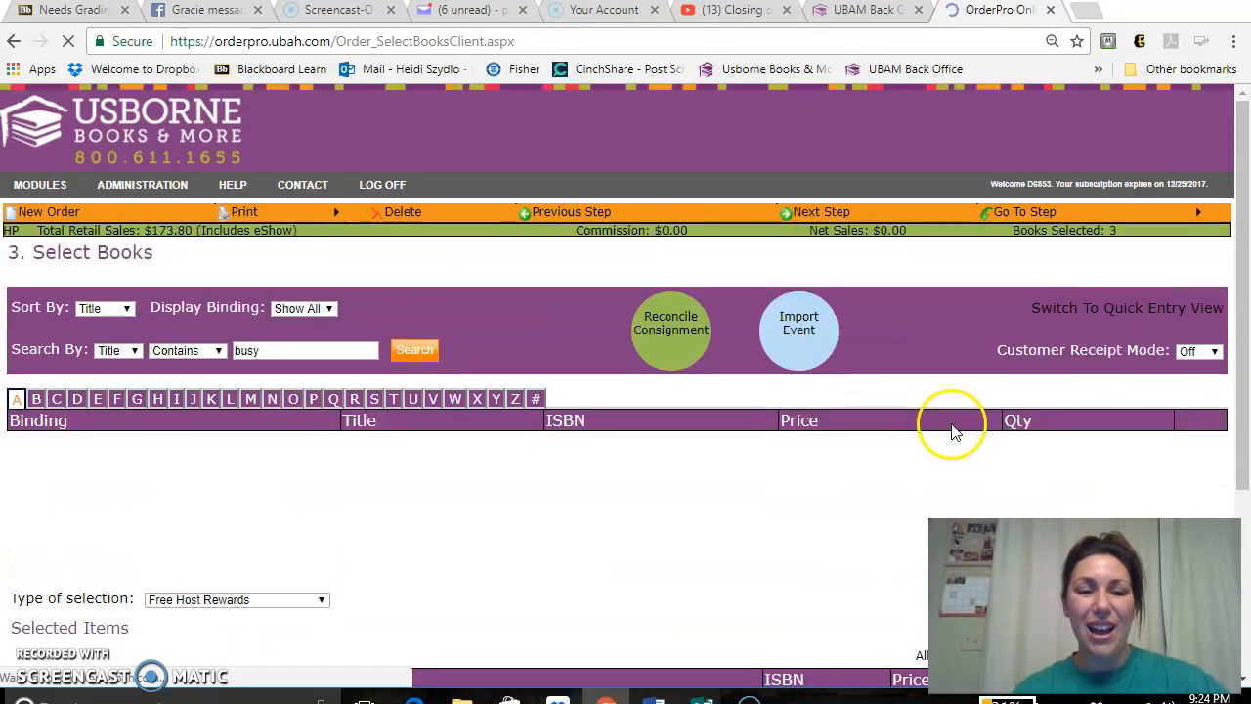
{"action": "left_click_drag", "start_coordinate": [1242, 285], "coordinate": [1245, 317]}
- Continue to the Order Summary and review the customer sales and hostess worksheet
{"action": "left_click", "coordinate": [819, 154]}
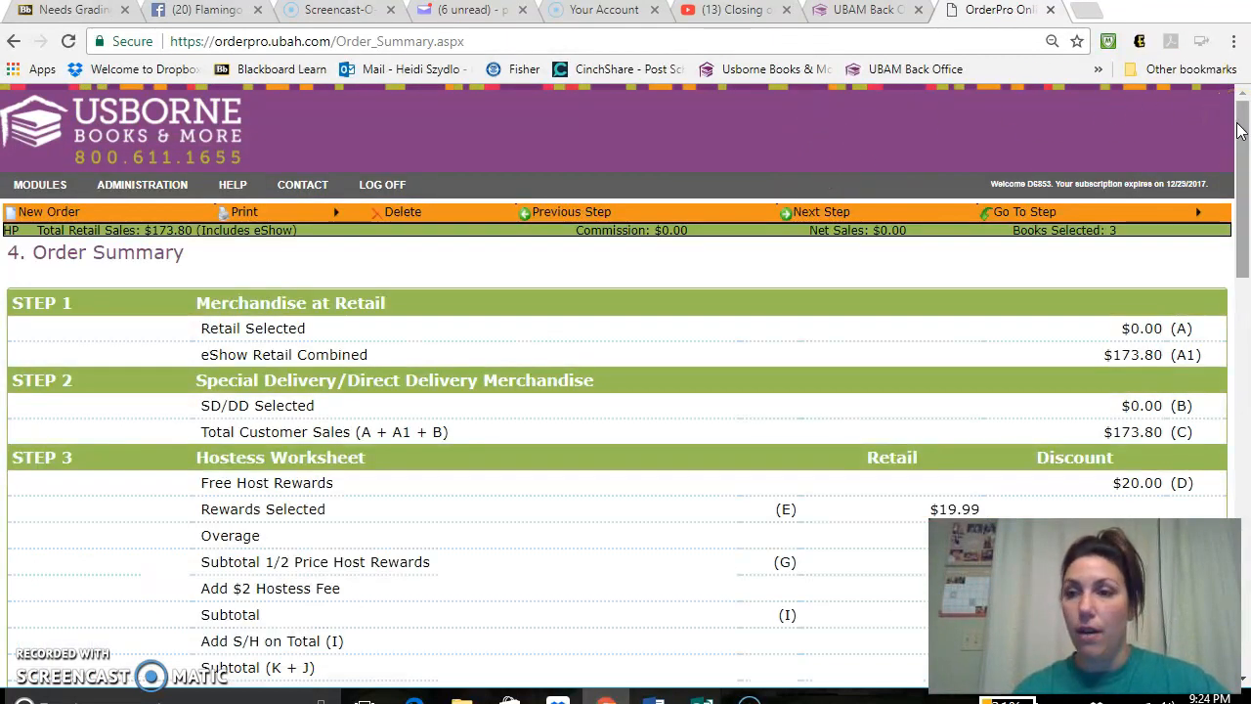
{"action": "left_click_drag", "start_coordinate": [1240, 130], "coordinate": [1238, 163]}
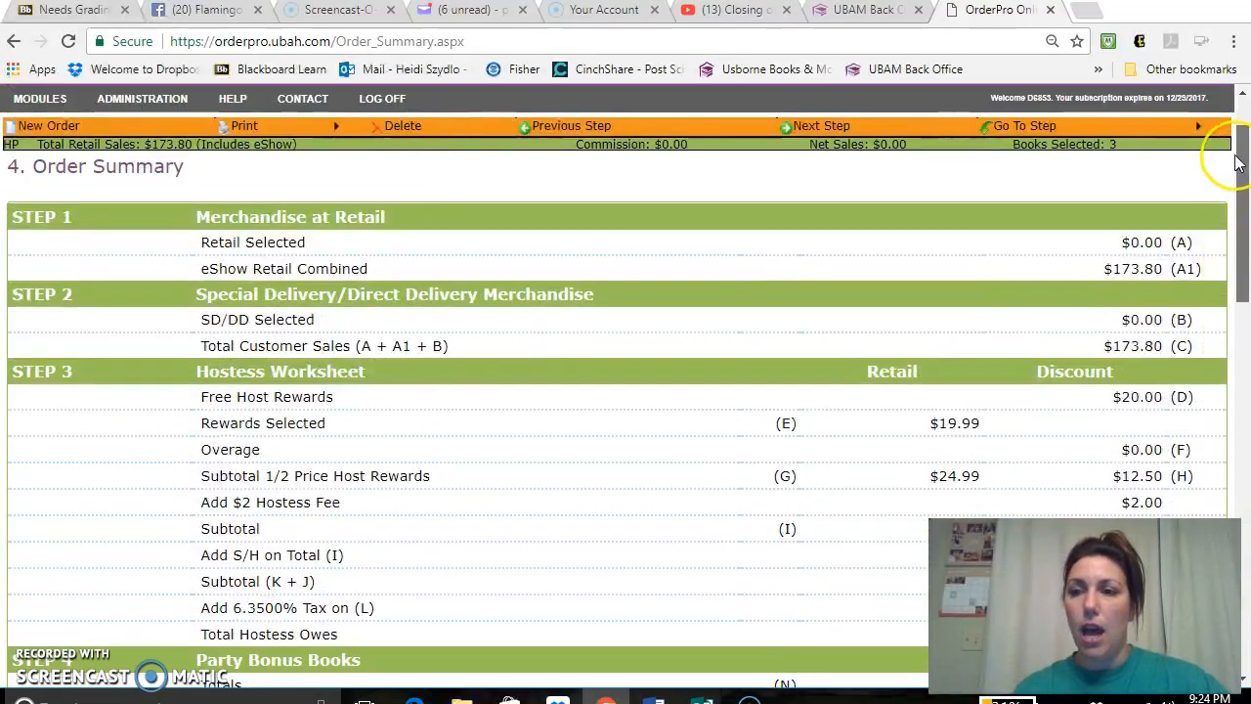
{"action": "scroll", "coordinate": [1236, 164], "scroll_direction": "up", "scroll_amount": 1}
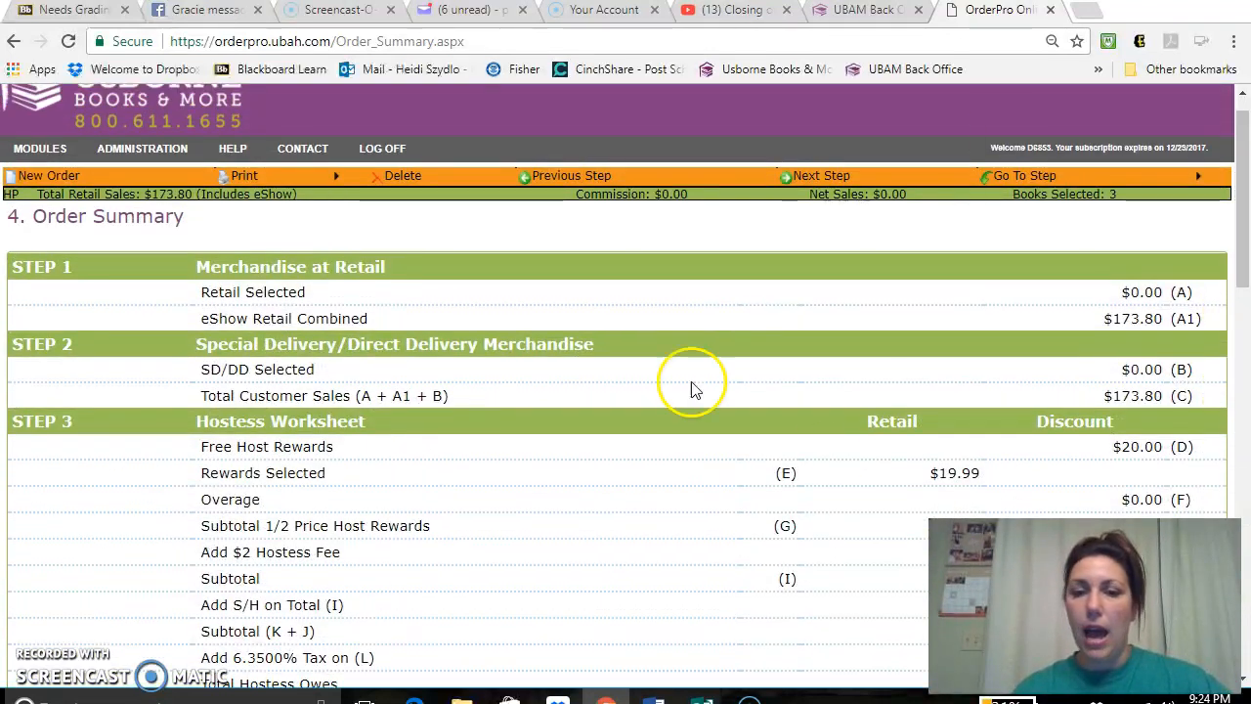
- Continue to the Payment Summary and open the form for a new customer payment
{"action": "left_click", "coordinate": [821, 178]}
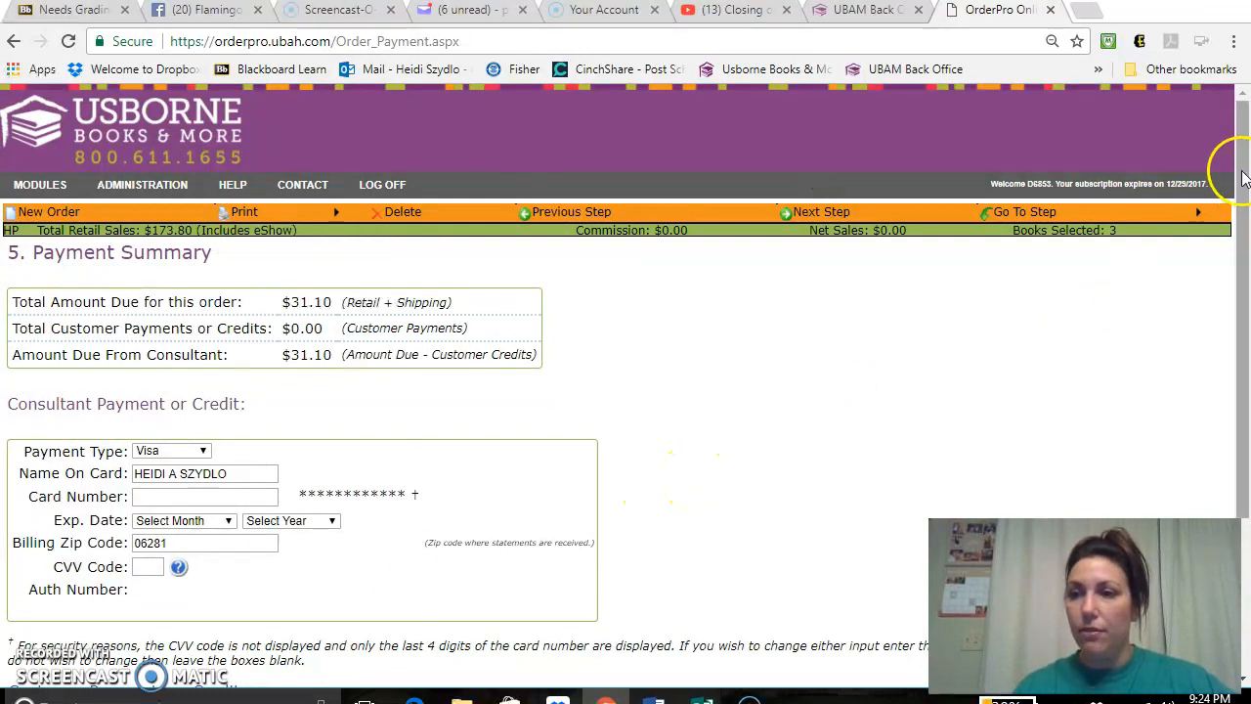
{"action": "left_click_drag", "start_coordinate": [1242, 173], "coordinate": [1243, 274]}
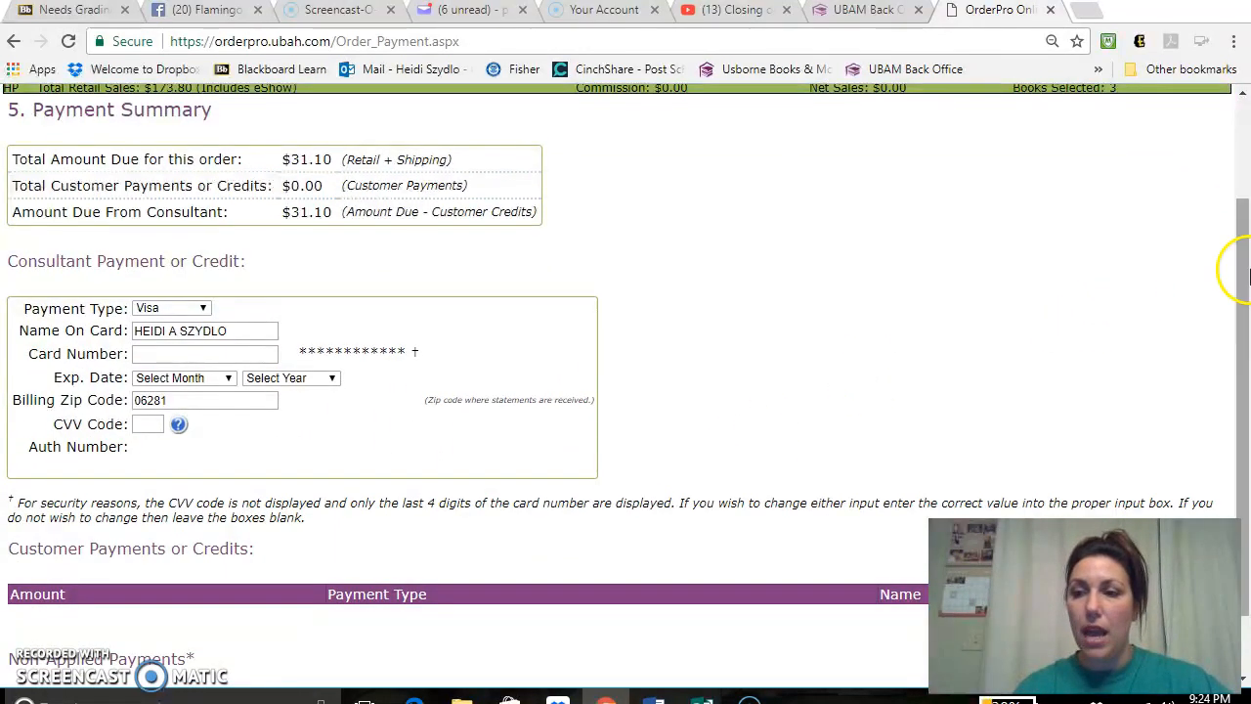
{"action": "scroll", "coordinate": [1241, 271], "scroll_direction": "down", "scroll_amount": 1}
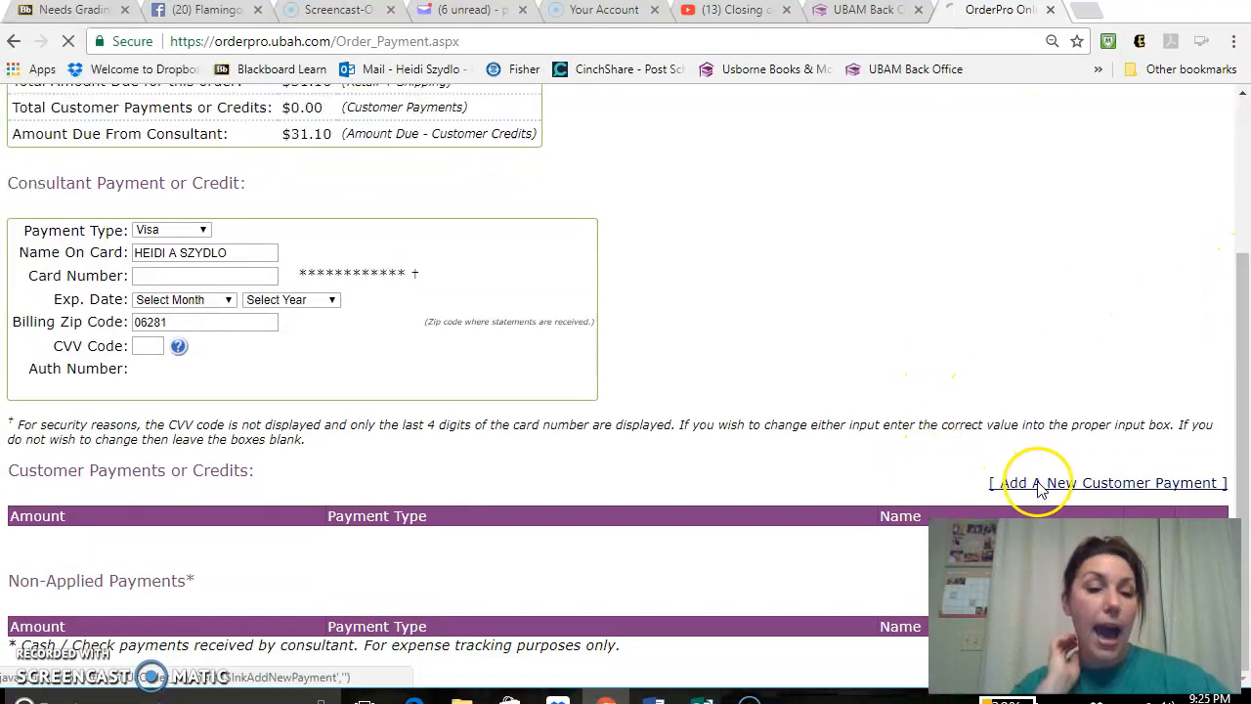
{"action": "left_click", "coordinate": [1033, 483]}
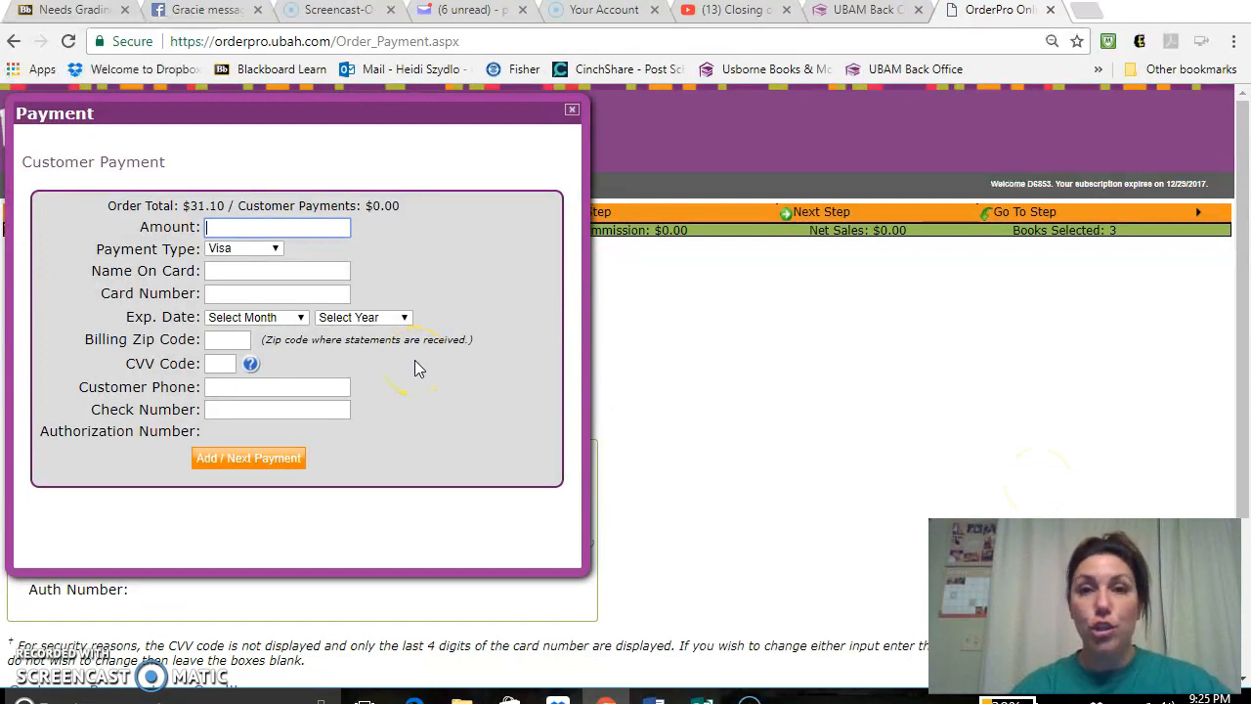
- Try to add a Visa customer payment of 8.50 with the card details left blank, and close the payment form
{"action": "key", "text": "BackSpace"}
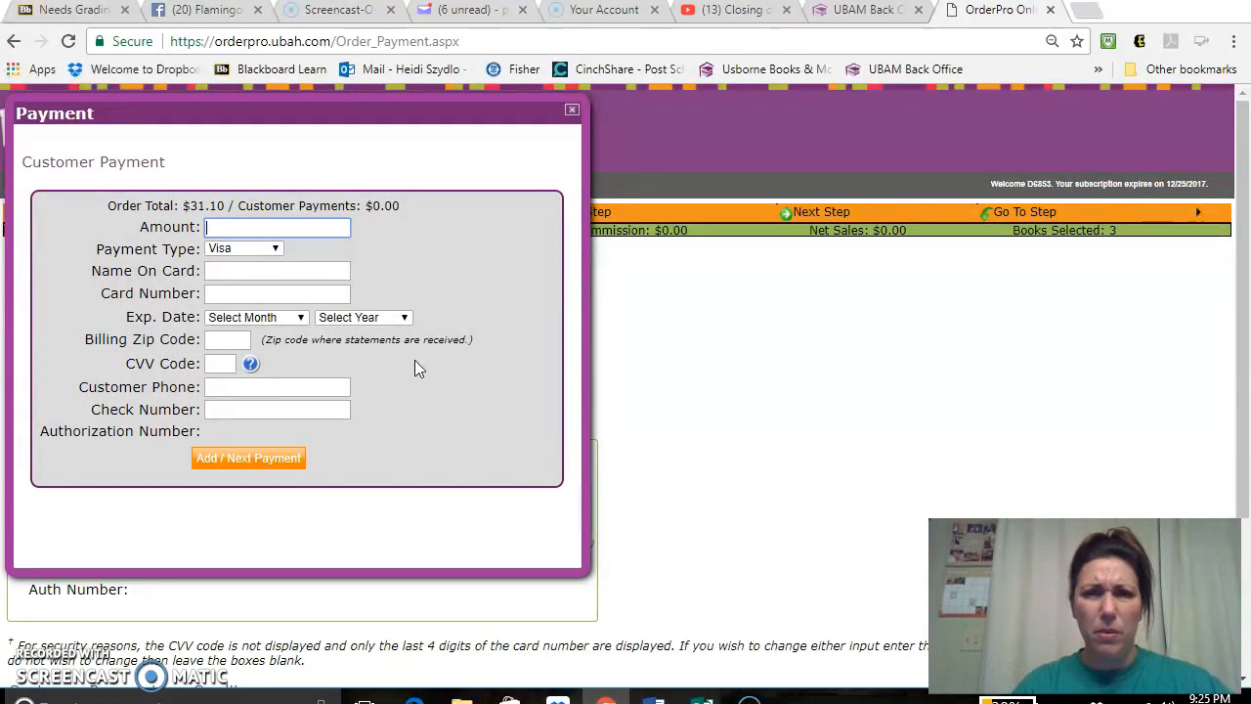
{"action": "type", "text": "8.50"}
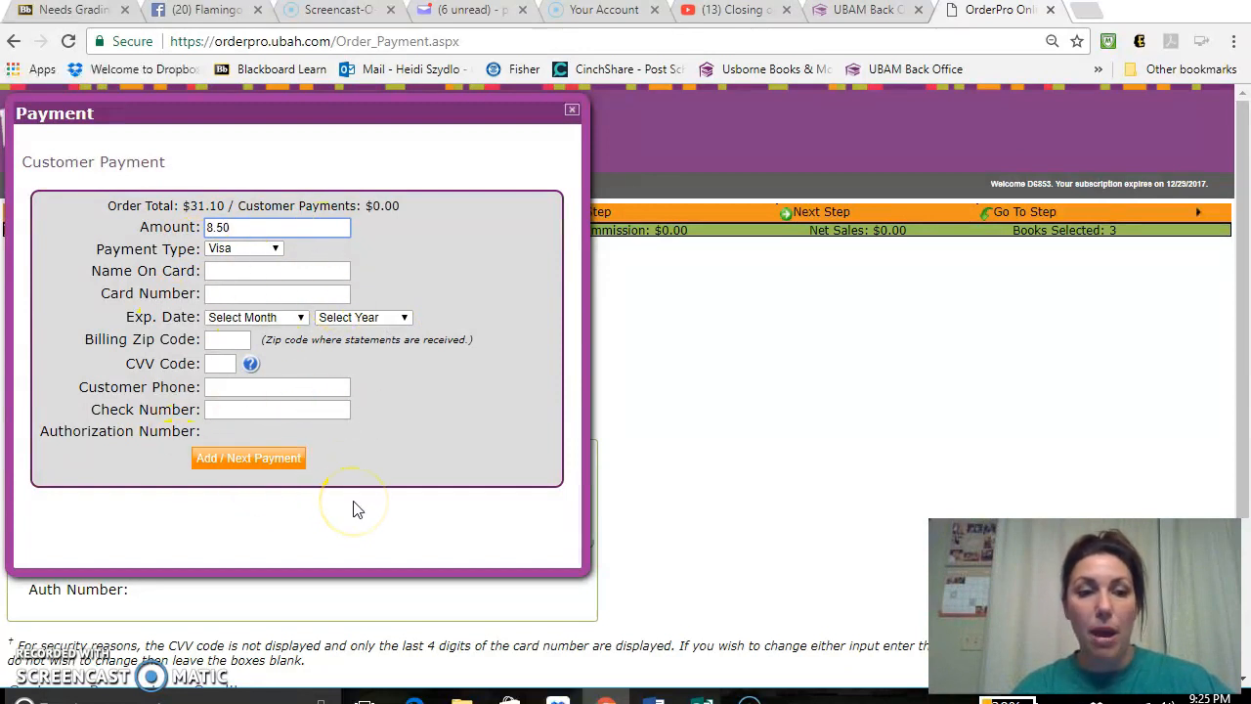
{"action": "left_click", "coordinate": [241, 463]}
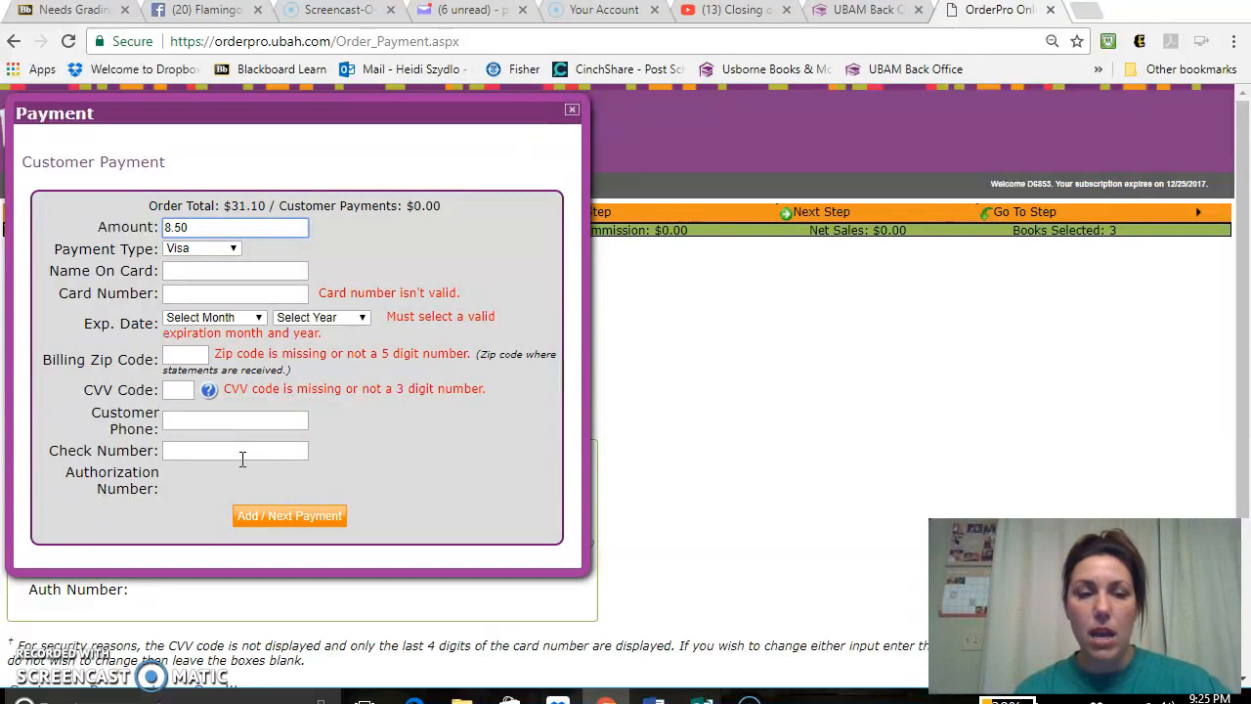
{"action": "left_click", "coordinate": [292, 518]}
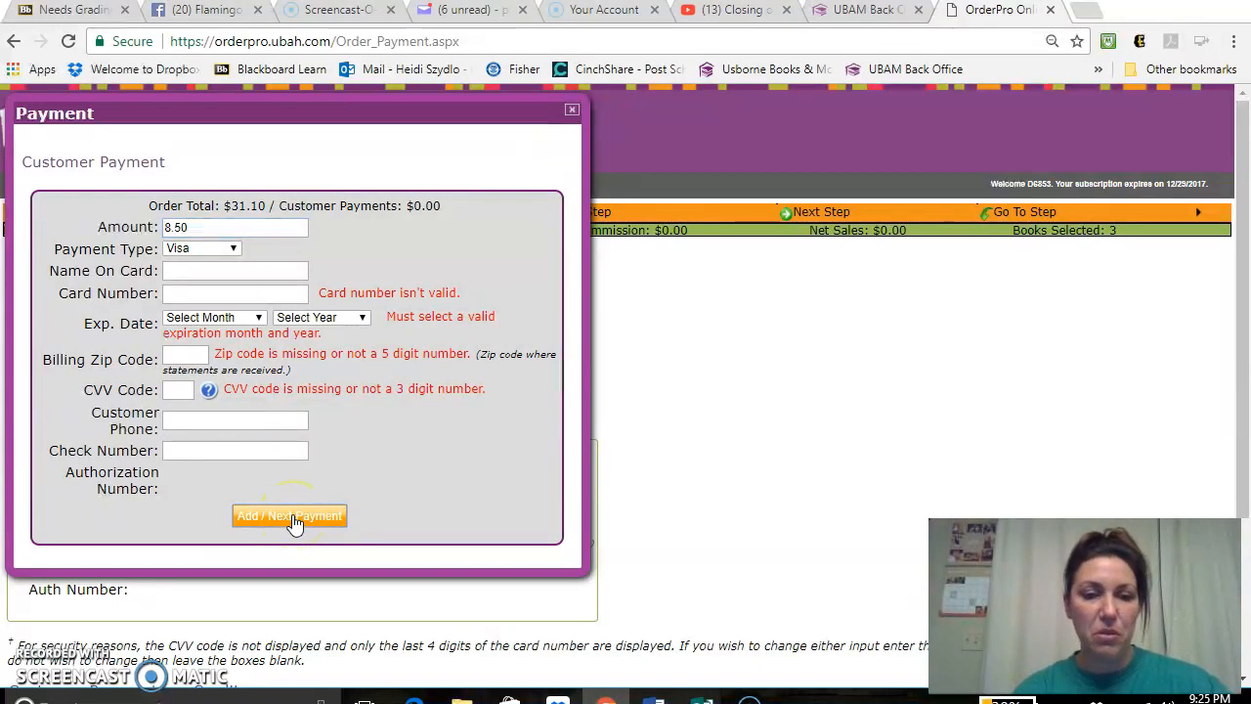
{"action": "left_click", "coordinate": [572, 108]}
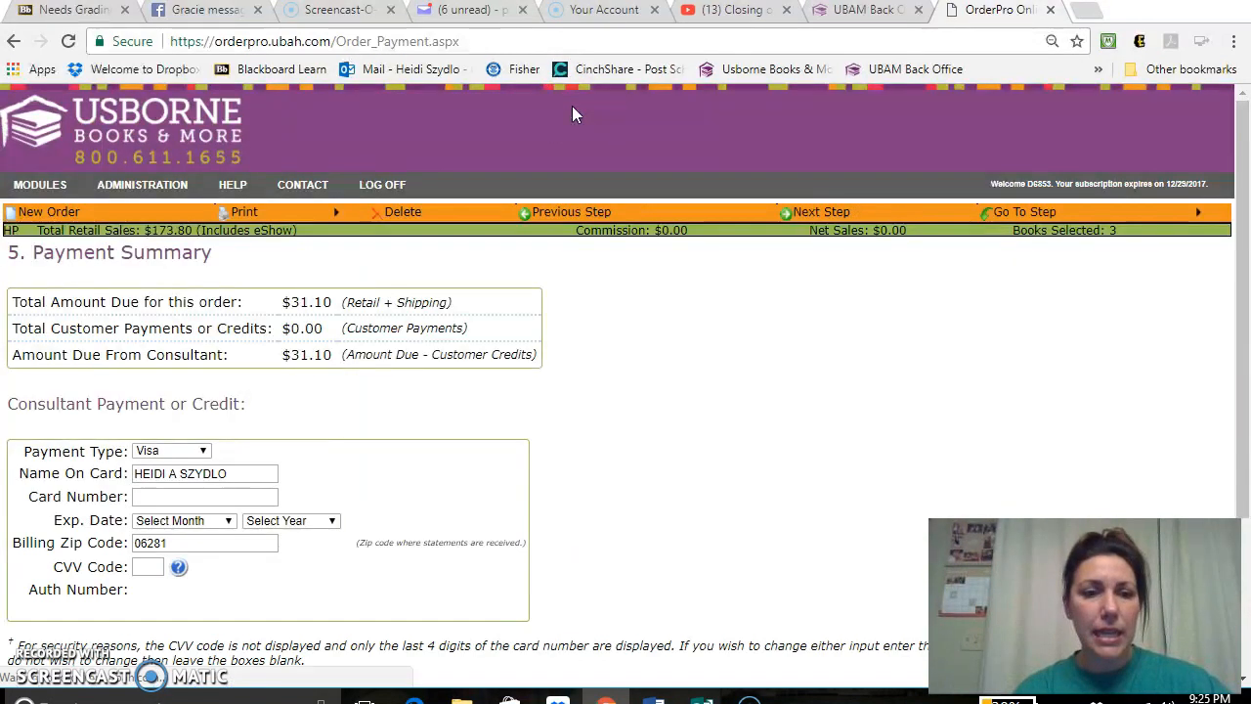
- Continue to the Final Review, run the order review for mistakes, and close the review results
{"action": "left_click", "coordinate": [831, 214]}
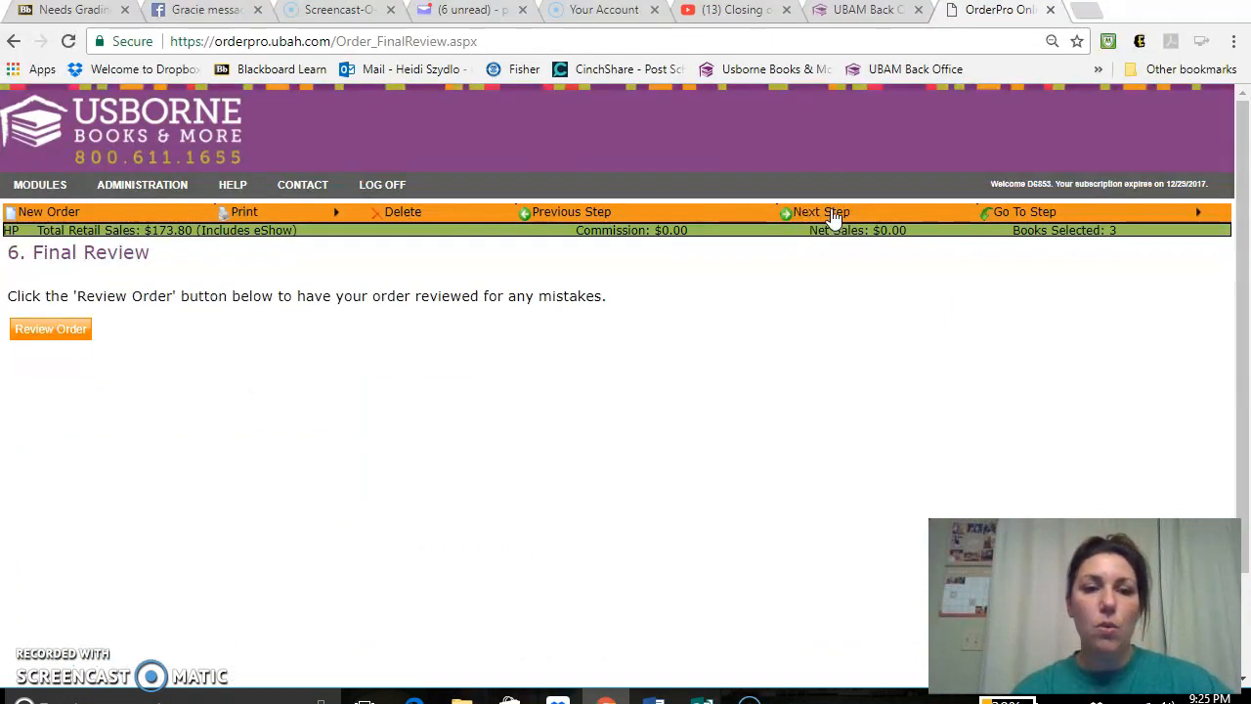
{"action": "left_click", "coordinate": [49, 333]}
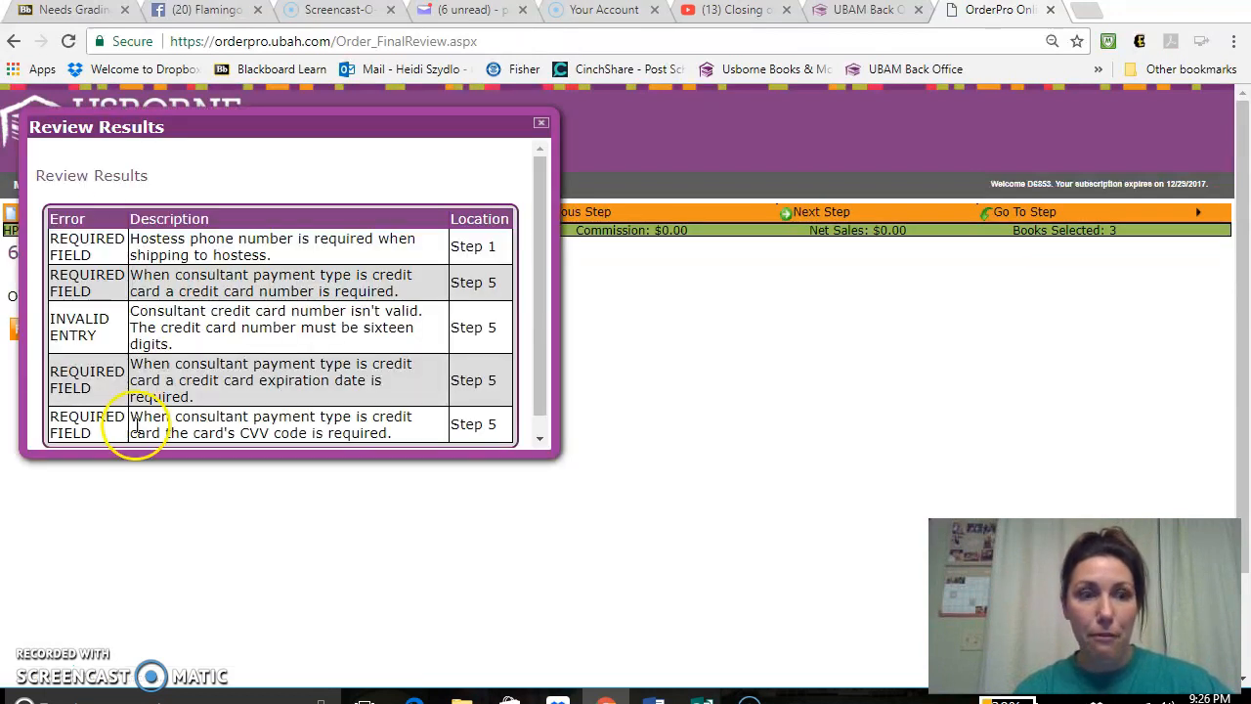
{"action": "left_click", "coordinate": [542, 123]}
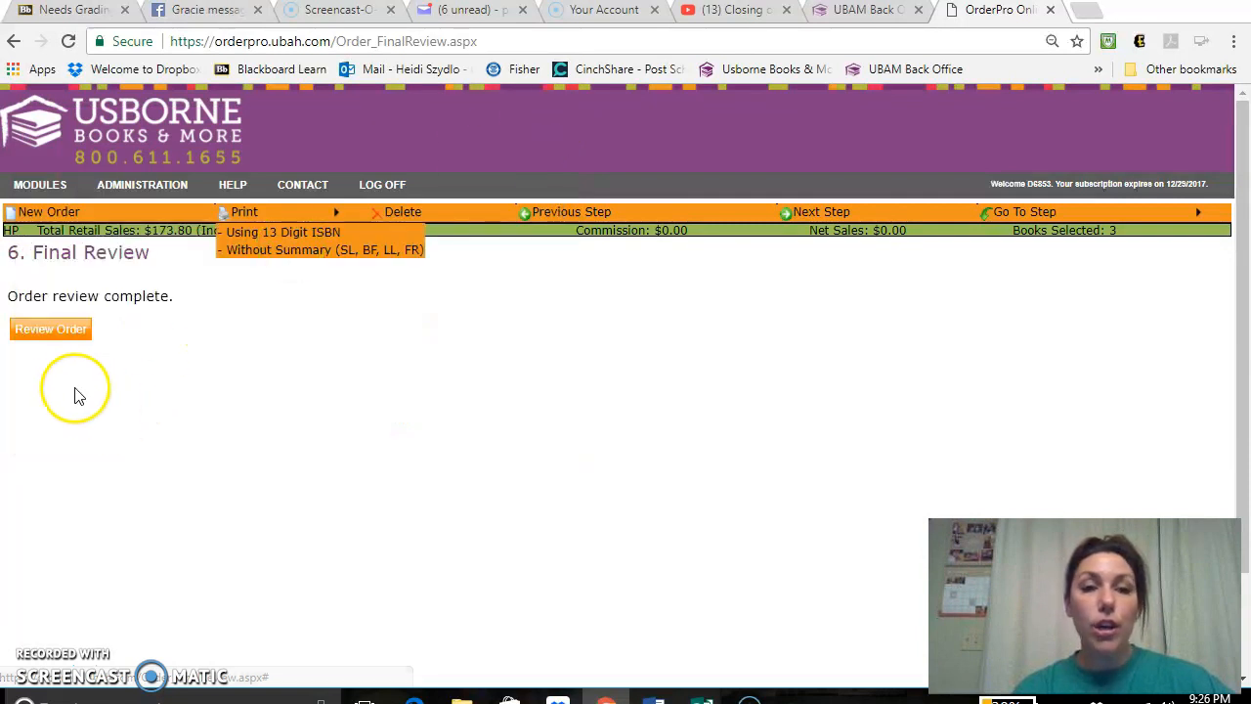